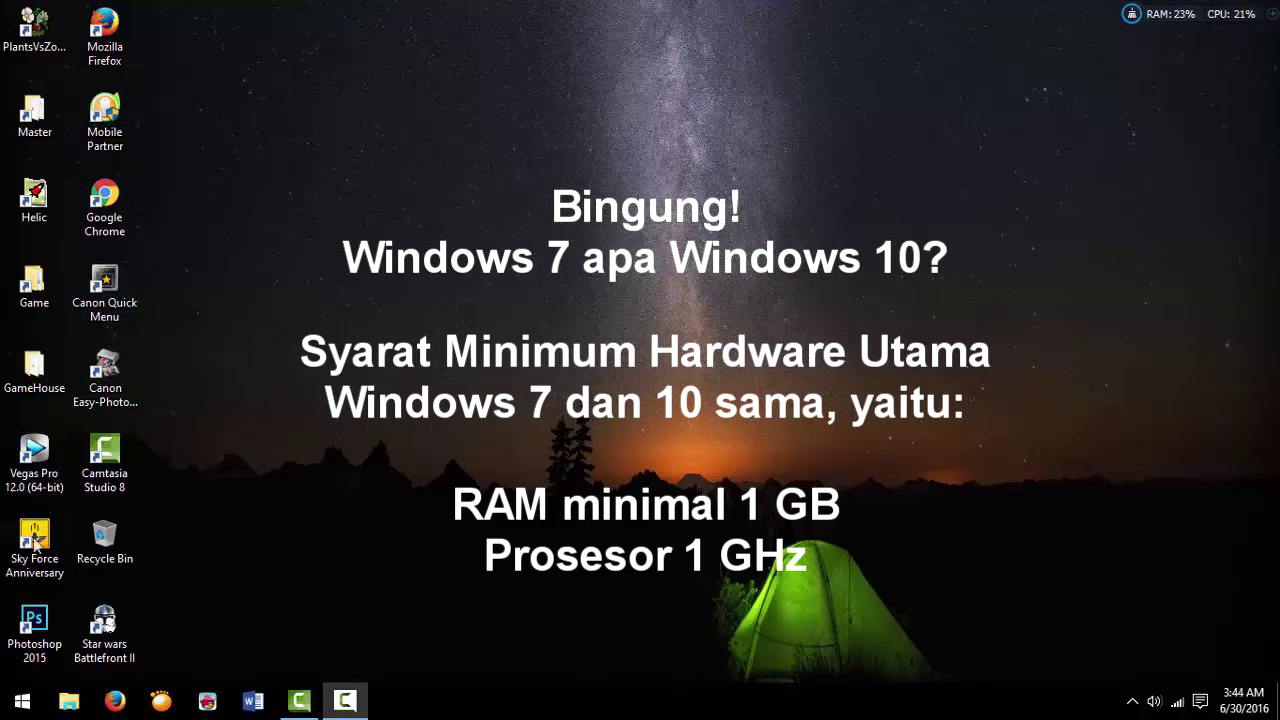
pyautogui.rightClick(38, 655)
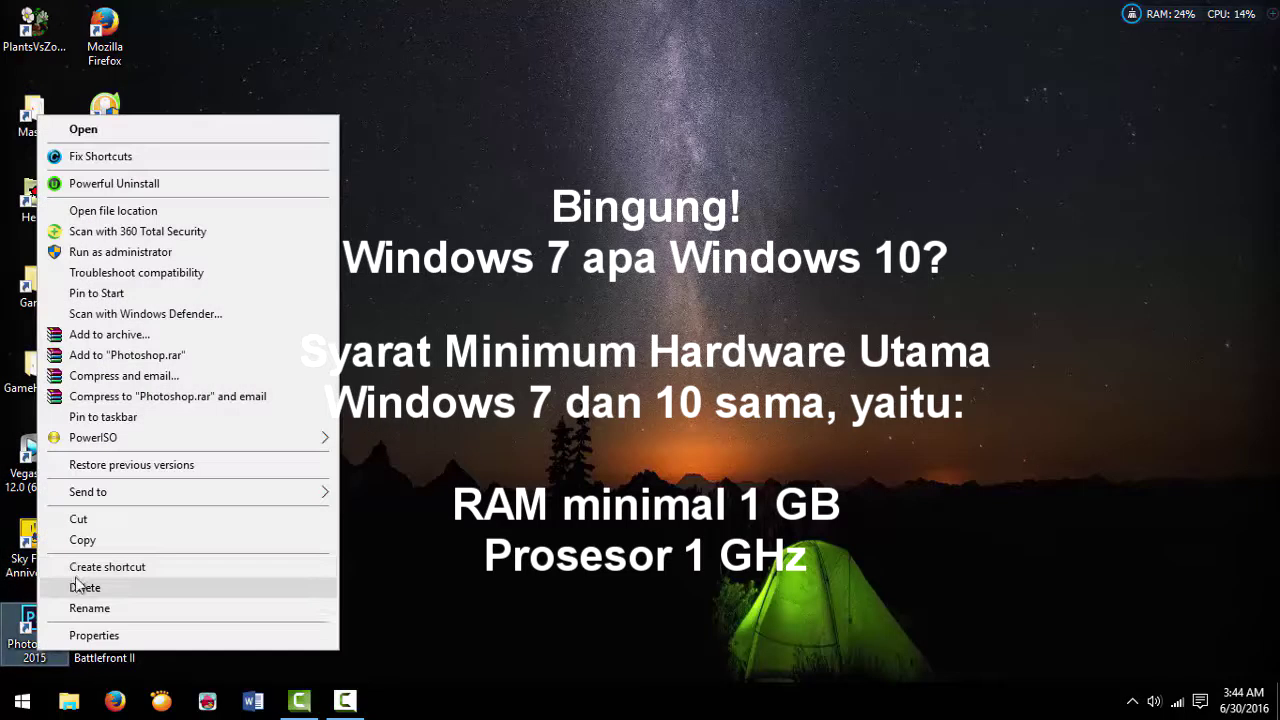
pyautogui.click(421, 376)
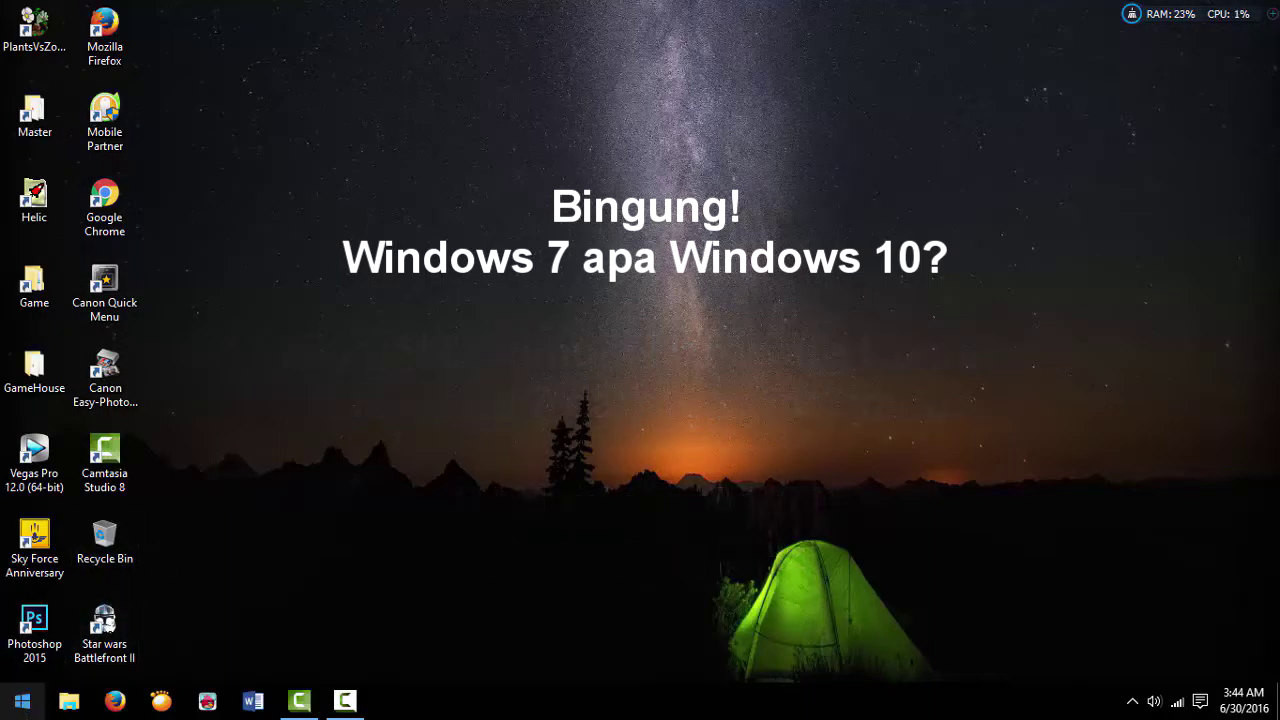
# Examine the Start button's context menu, including its shut down or sign out options, and dismiss it
pyautogui.rightClick(22, 700)
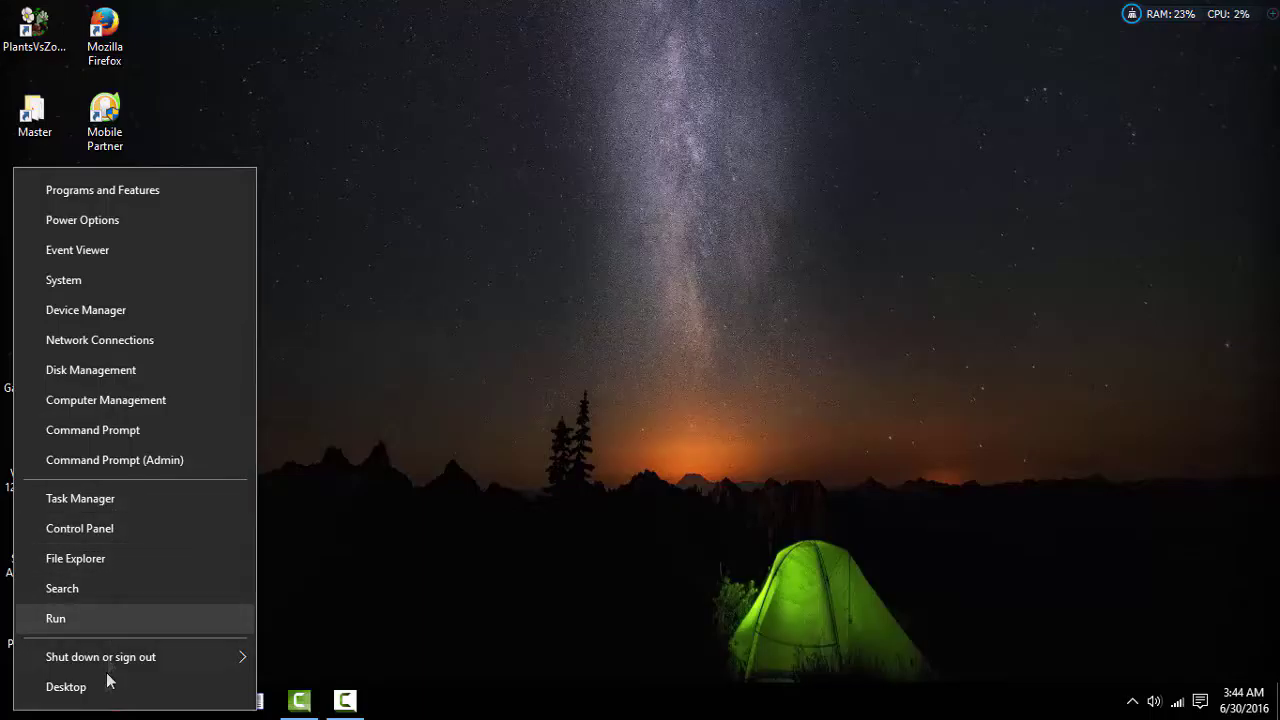
pyautogui.click(463, 393)
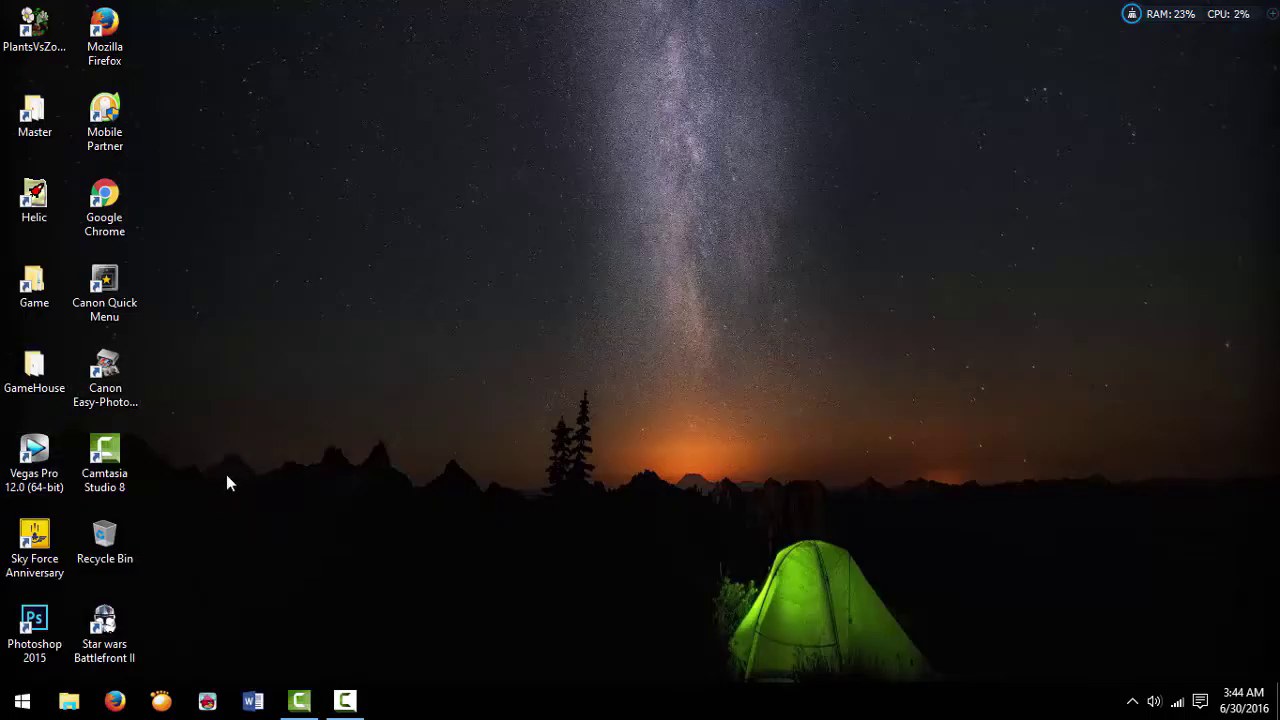
pyautogui.rightClick(22, 700)
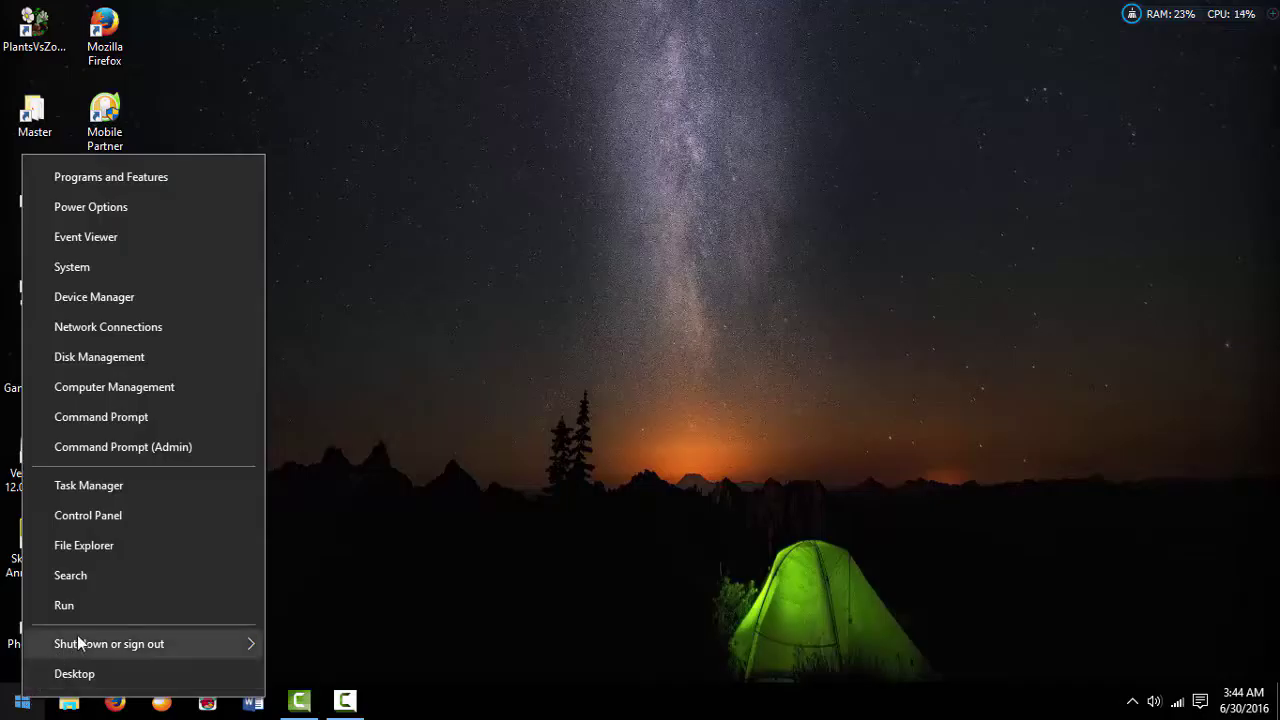
pyautogui.moveTo(80, 641)
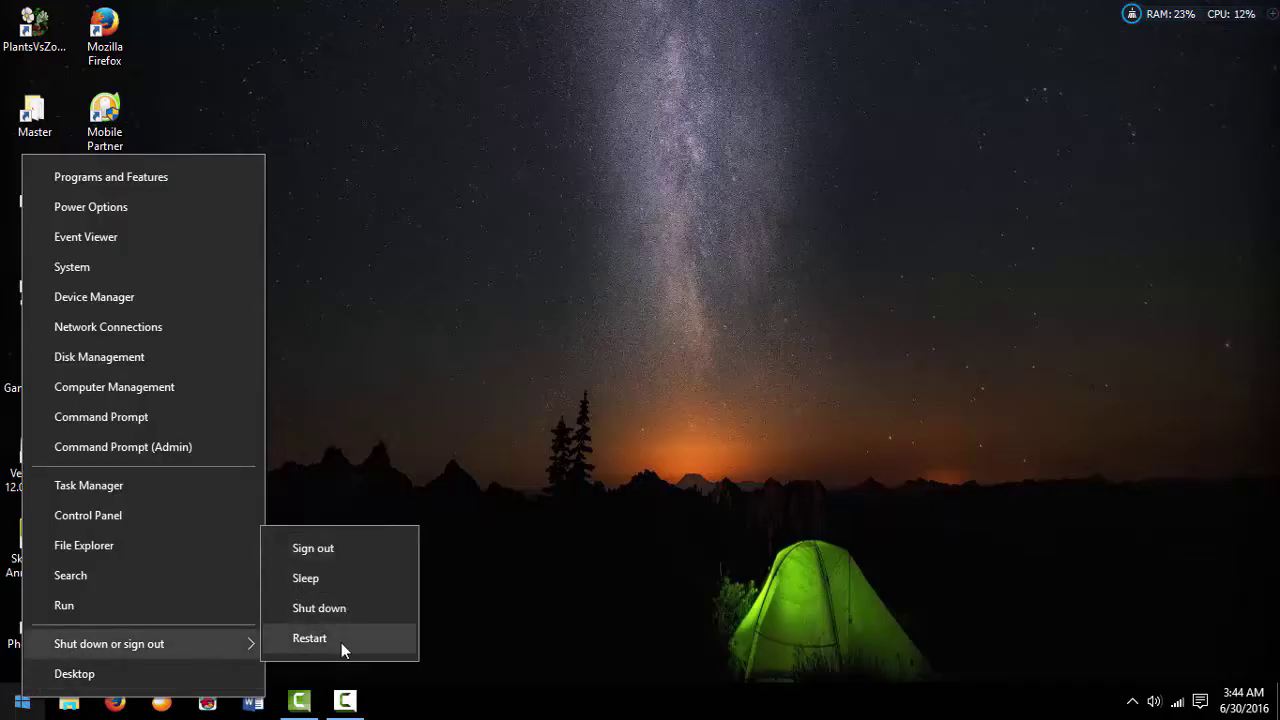
pyautogui.click(366, 440)
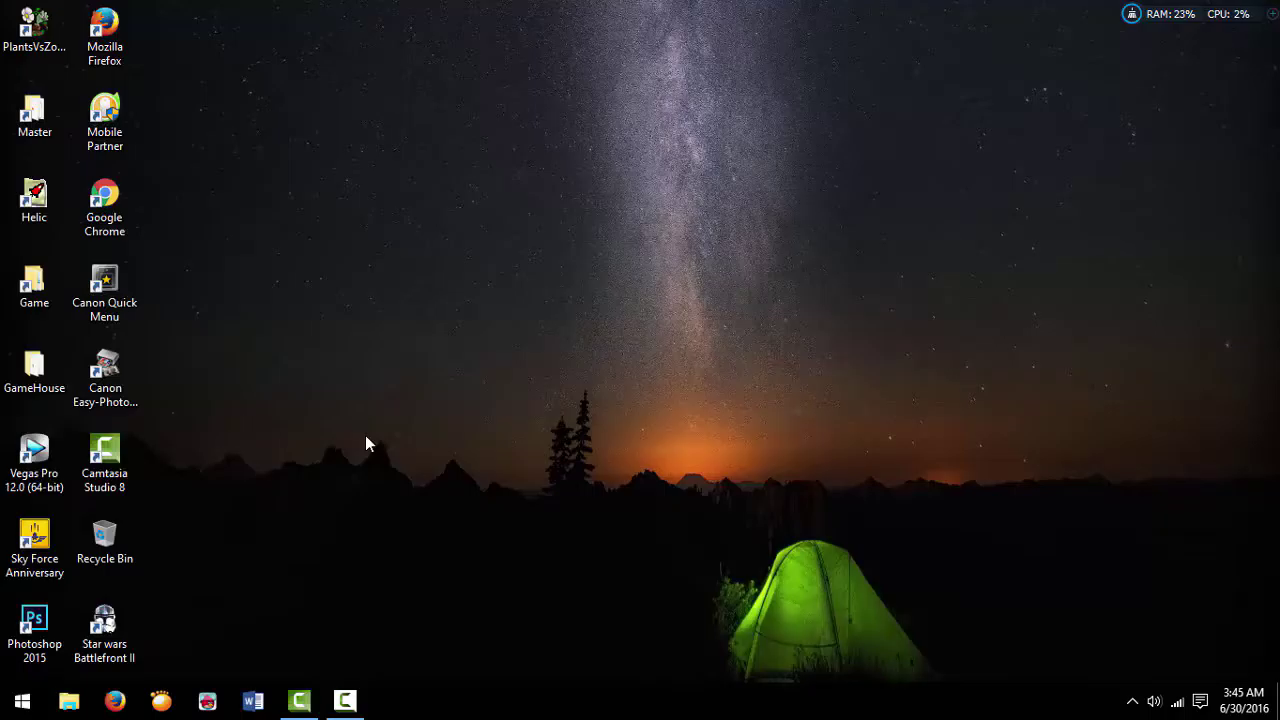
# Look through the full list of installed apps in the Start menu and return to its main view
pyautogui.click(20, 705)
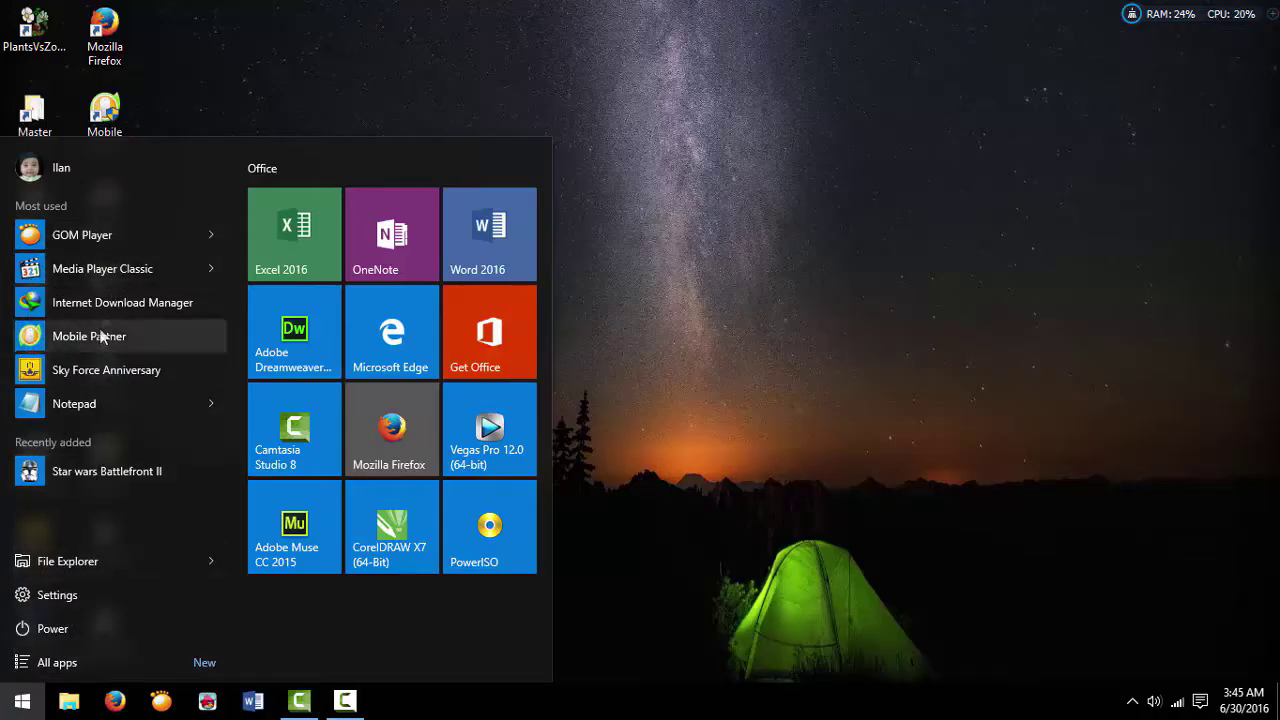
pyautogui.click(80, 662)
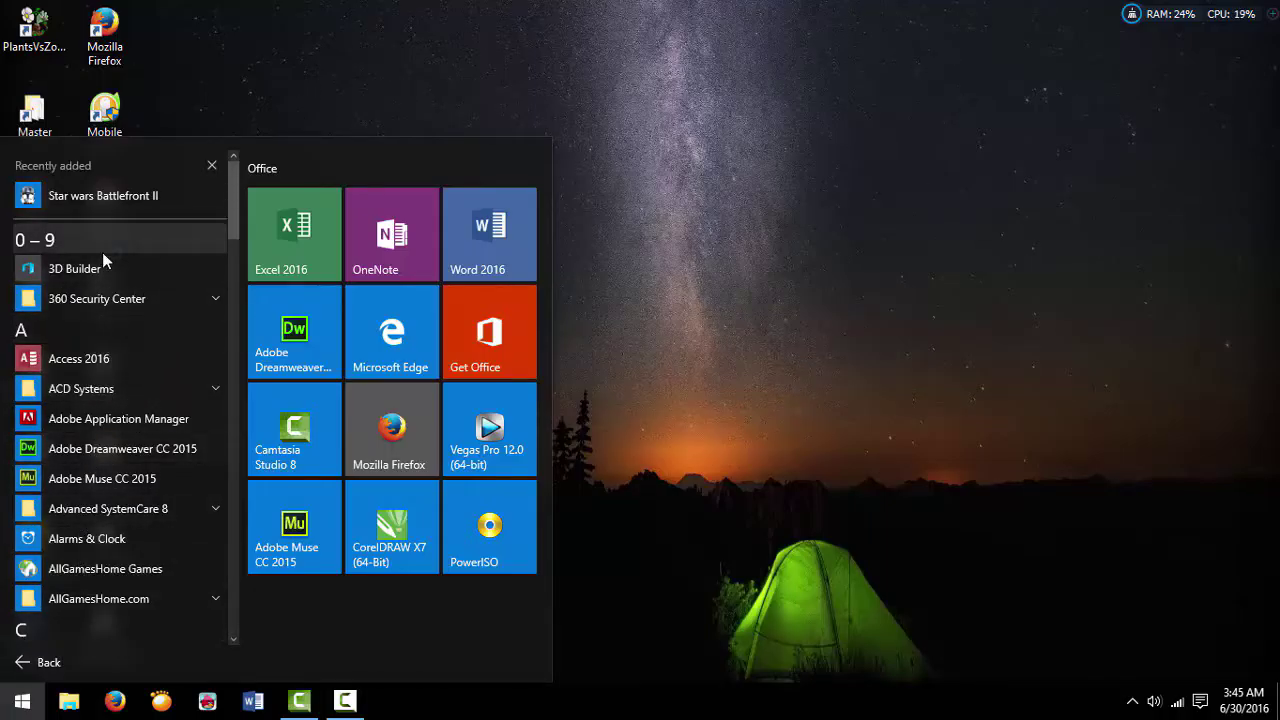
pyautogui.scroll(-10, 91, 457)
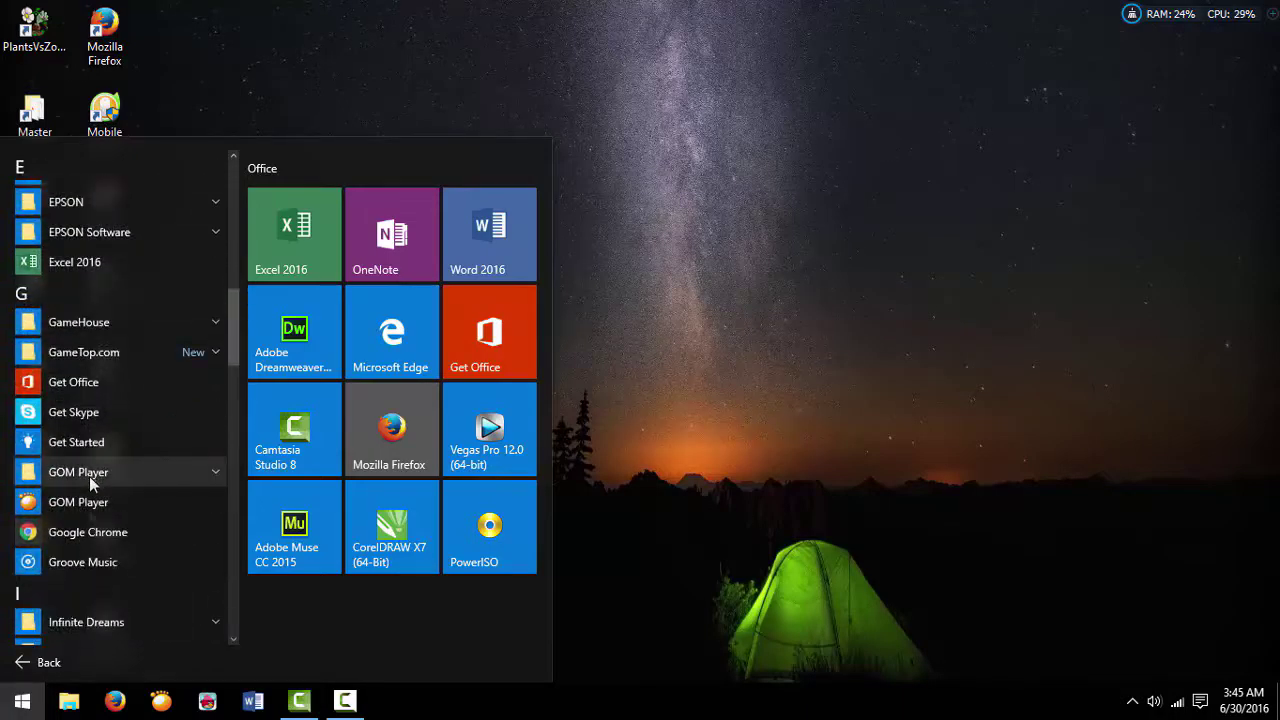
pyautogui.click(79, 655)
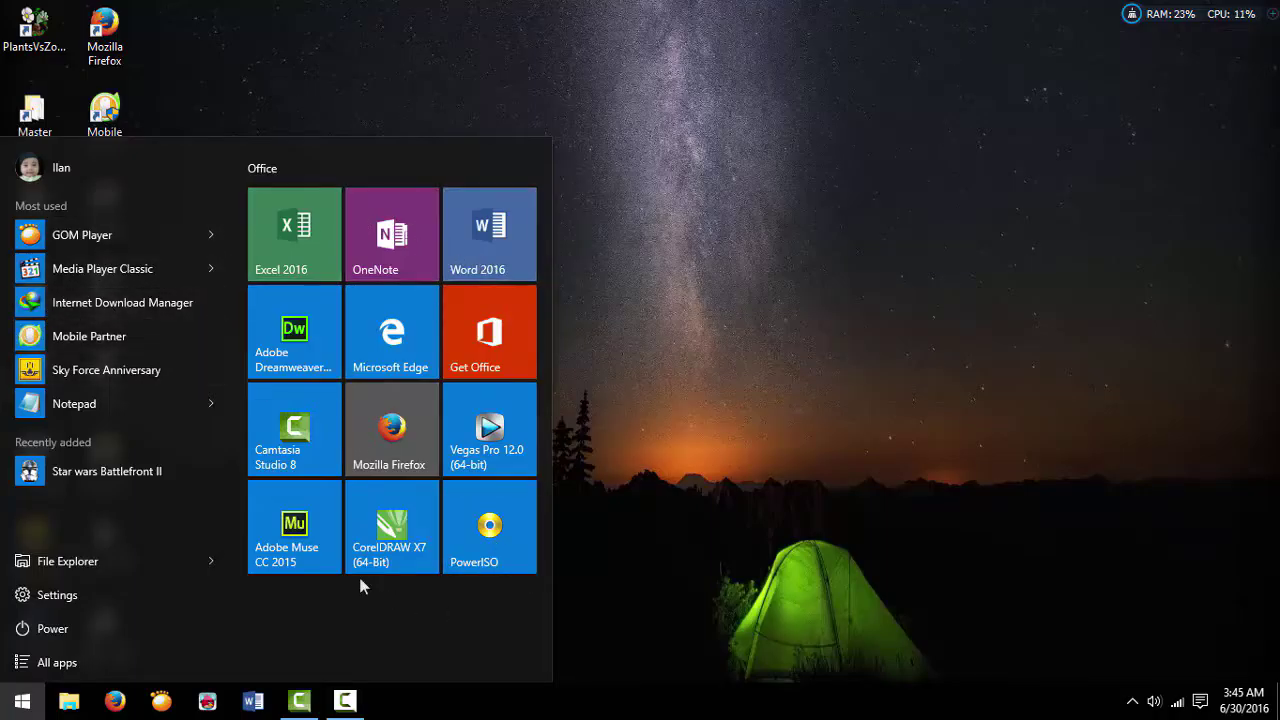
# Pin Internet Download Manager to Start and move its tile into the Office group, directly below Adobe Muse CC 2015
pyautogui.rightClick(38, 312)
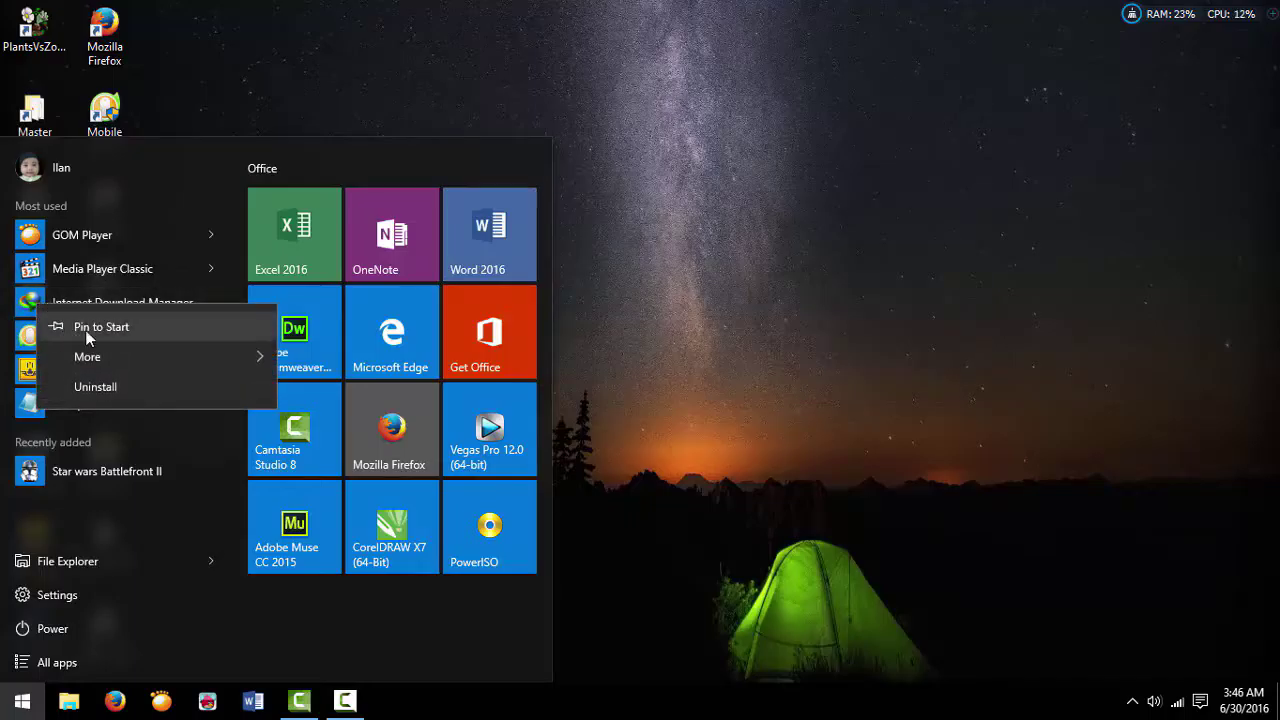
pyautogui.click(124, 330)
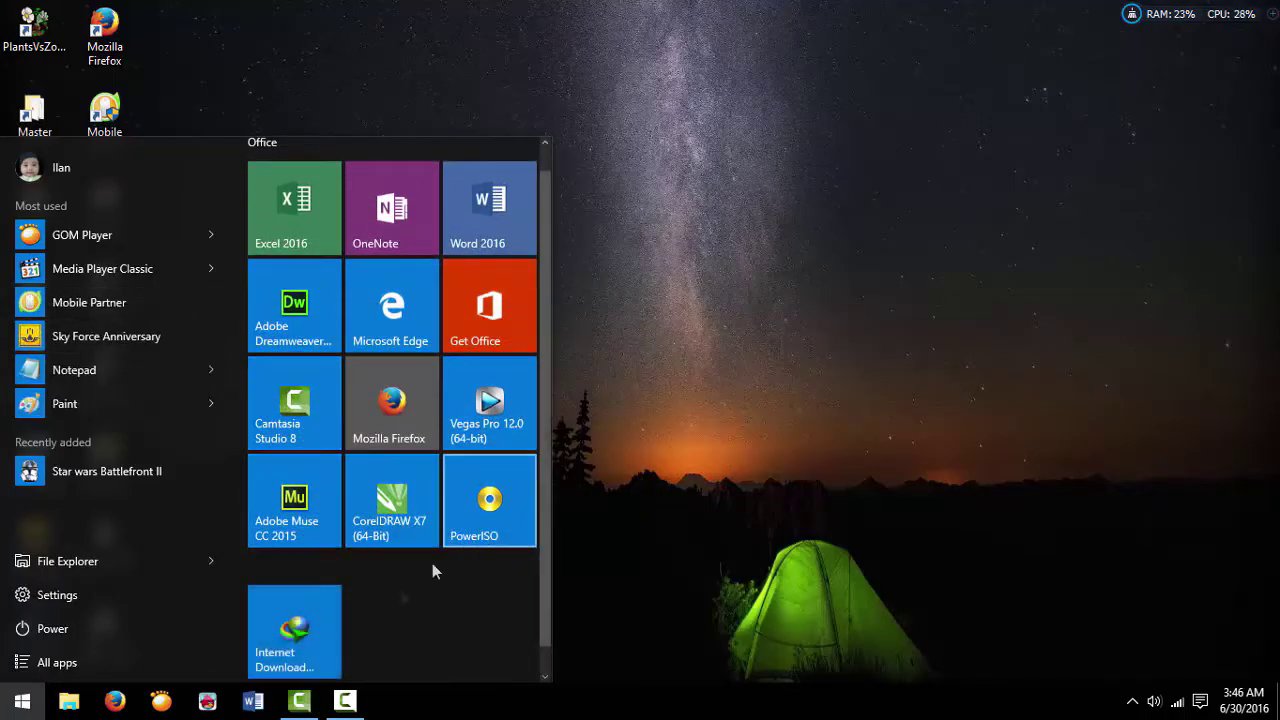
pyautogui.moveTo(299, 632)
pyautogui.mouseDown()
pyautogui.moveTo(416, 637)
pyautogui.moveTo(390, 500)
pyautogui.moveTo(395, 515)
pyautogui.moveTo(302, 615)
pyautogui.mouseUp()
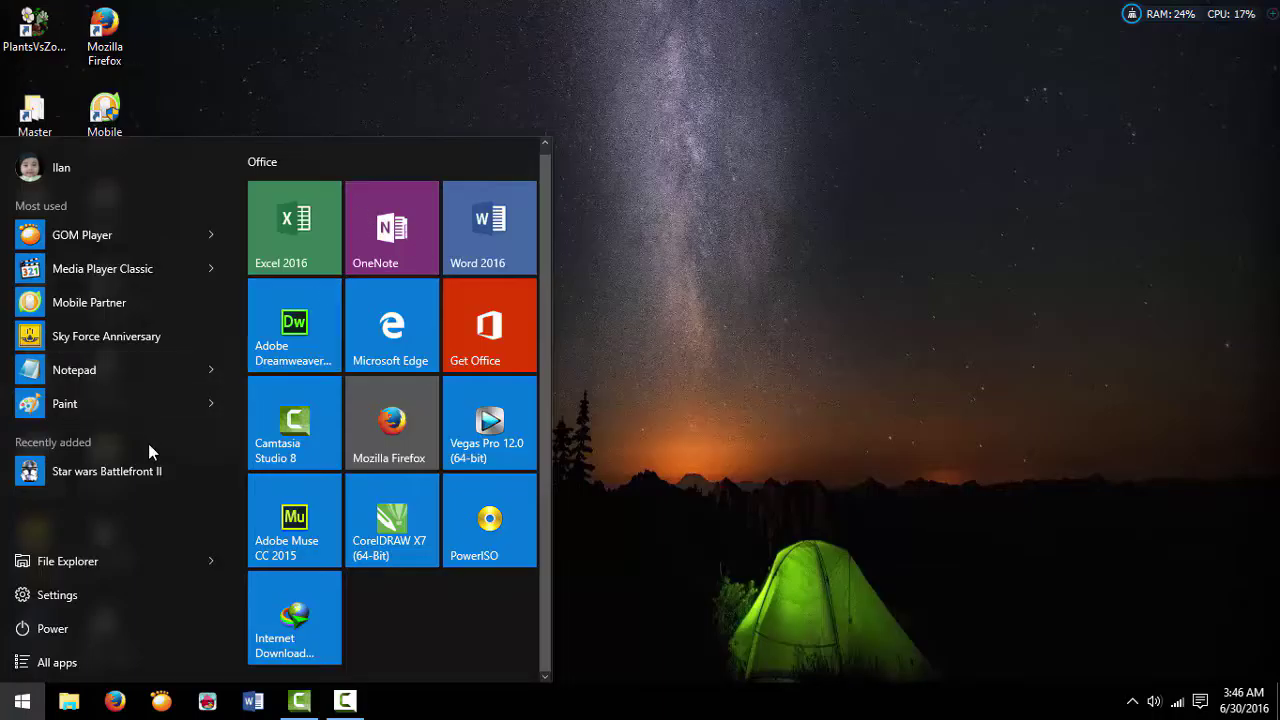
# View the folders and drives of This PC in File Explorer, and close the window
pyautogui.click(93, 561)
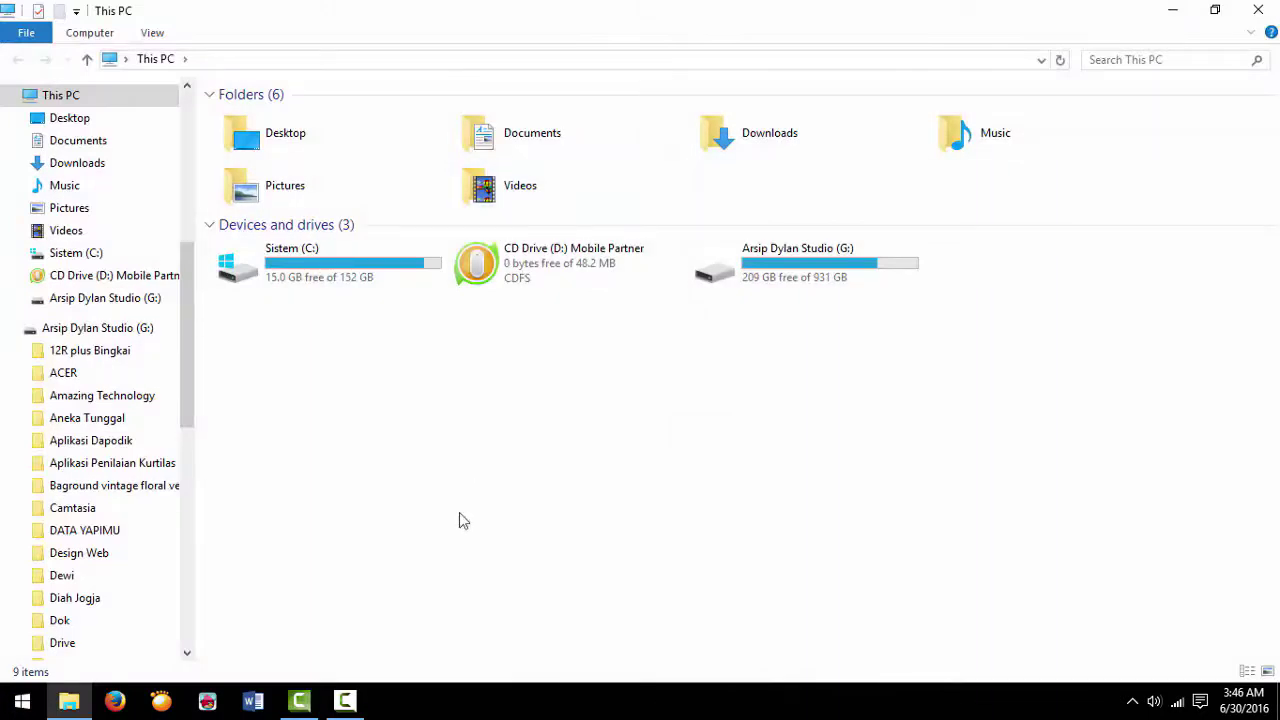
pyautogui.click(1258, 10)
# Examine the pinned folders and additional options offered for File Explorer in the Start menu, and dismiss them
pyautogui.click(22, 700)
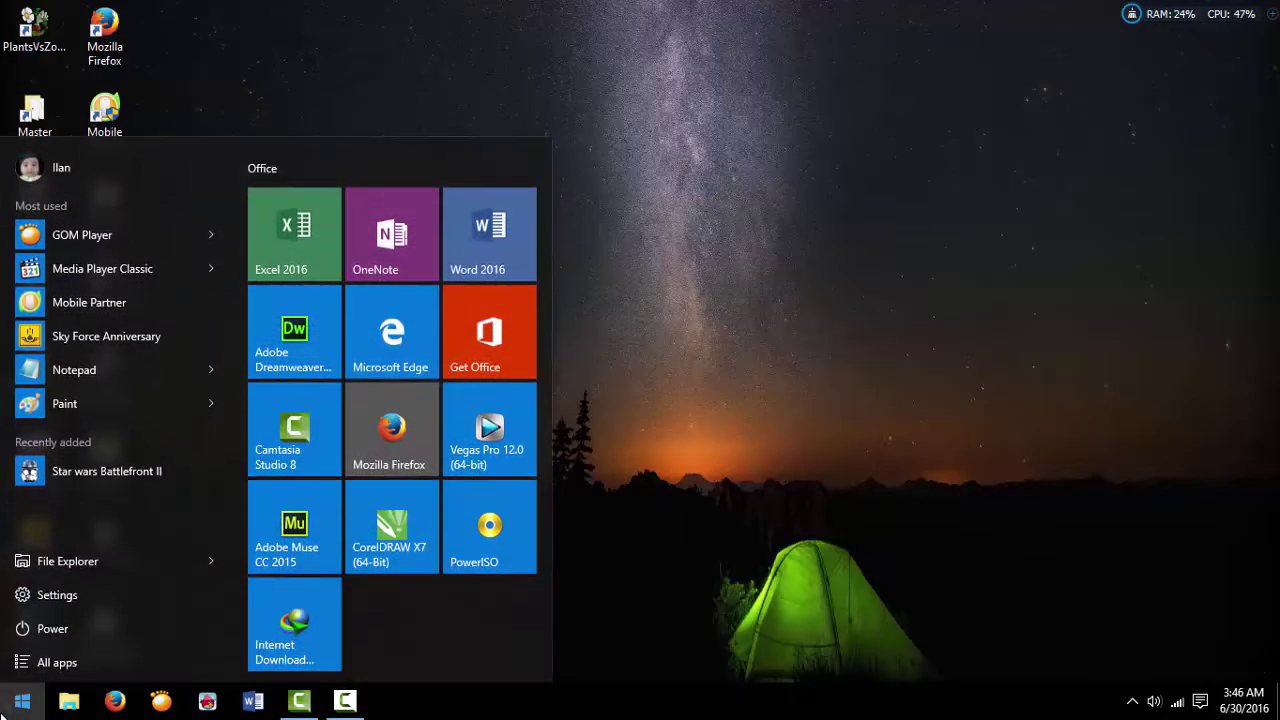
pyautogui.rightClick(72, 558)
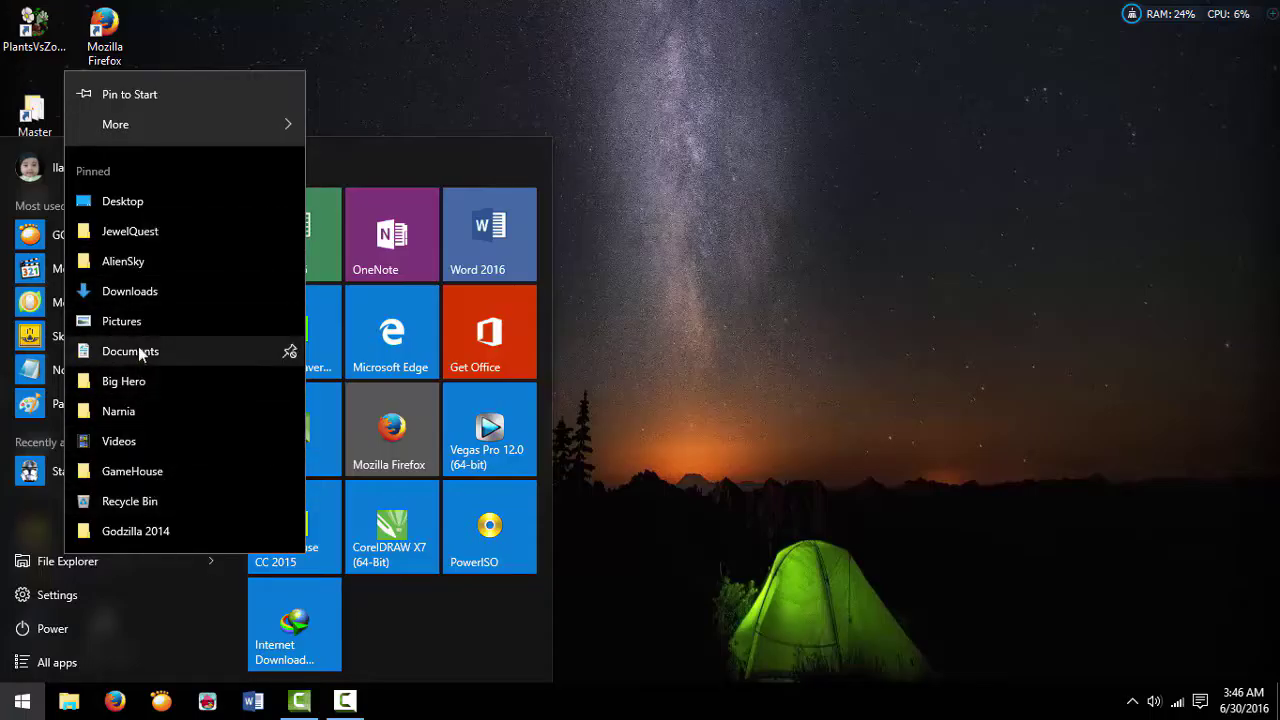
pyautogui.moveTo(284, 137)
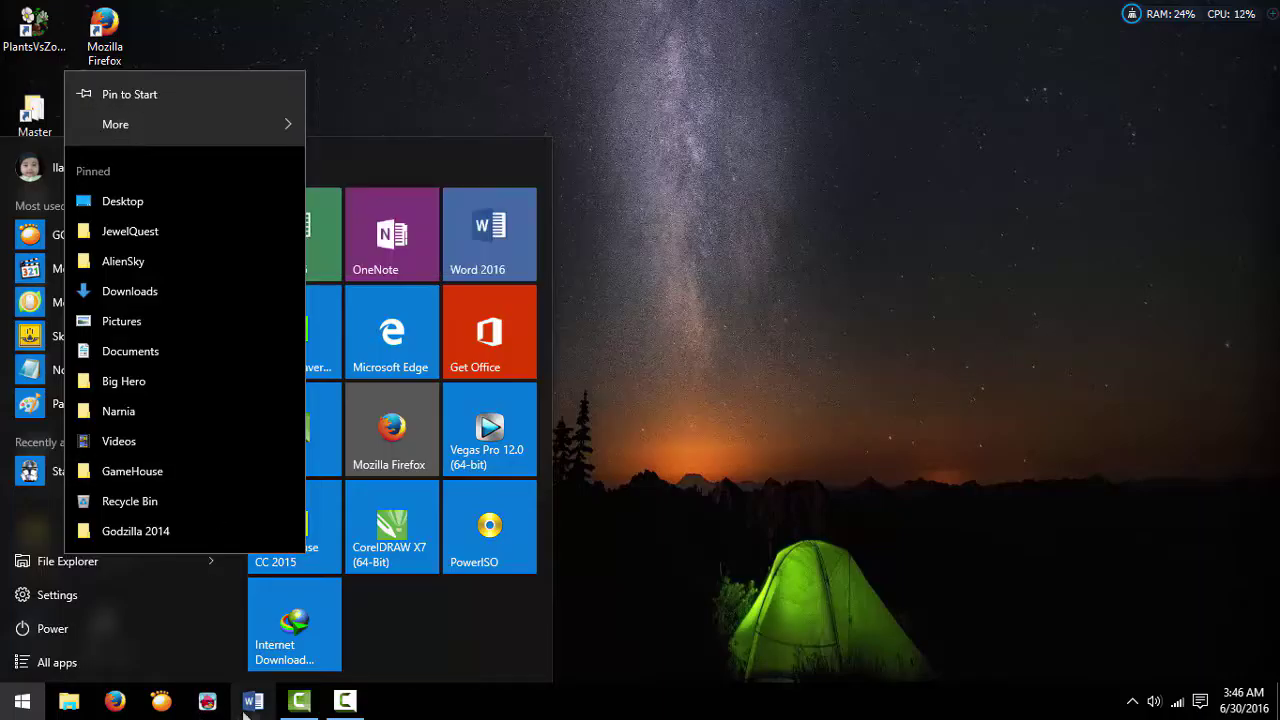
pyautogui.moveTo(199, 130)
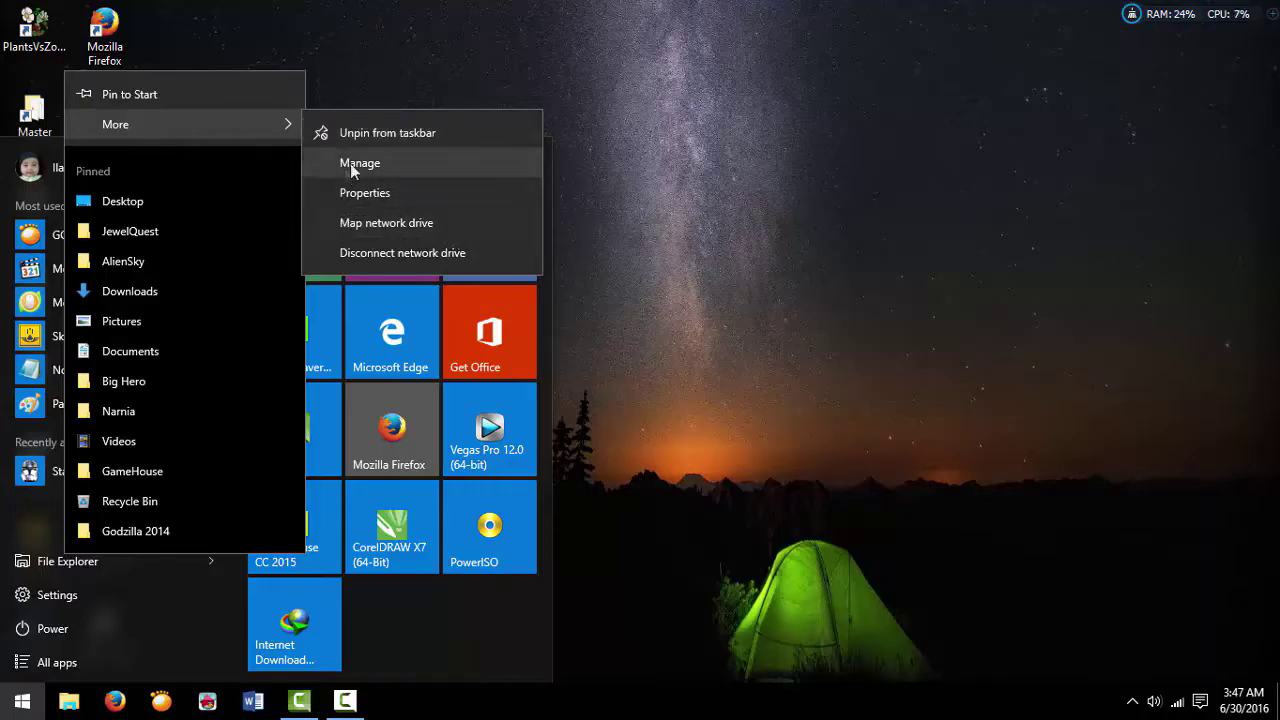
pyautogui.click(633, 258)
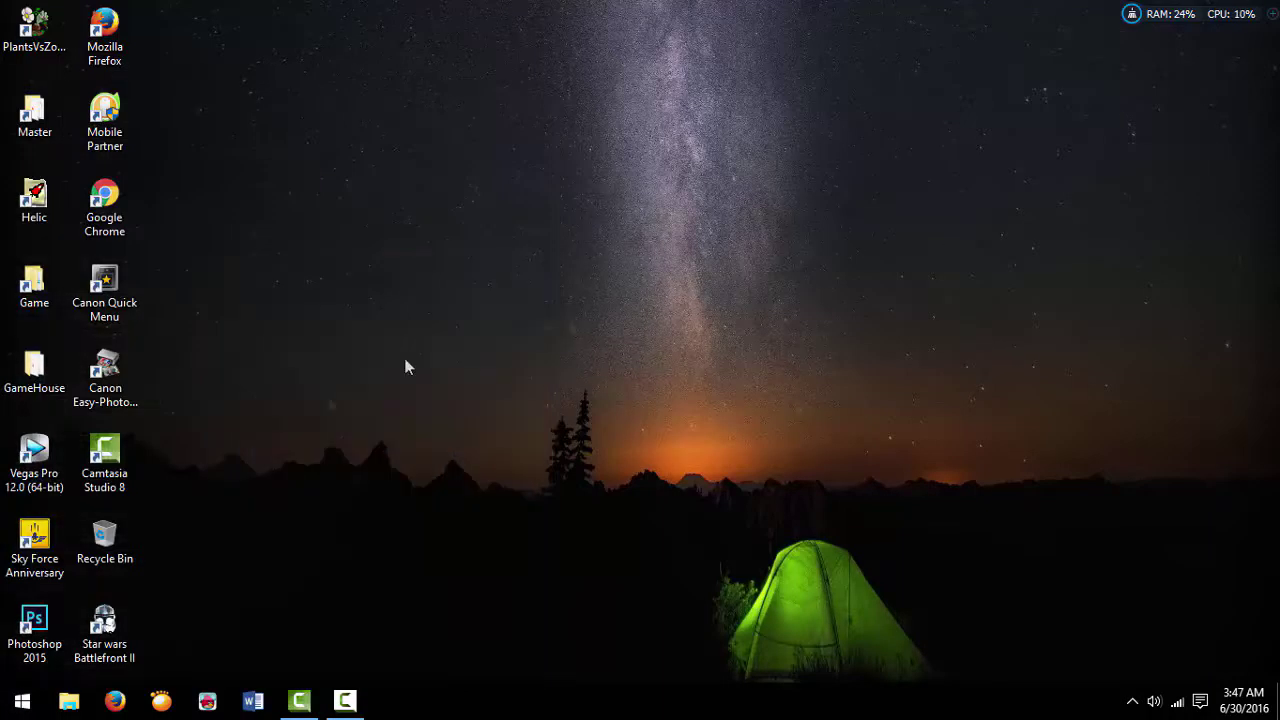
# View the computer's basic system information through the properties of File Explorer's Start menu entry, and close the System window
pyautogui.click(22, 700)
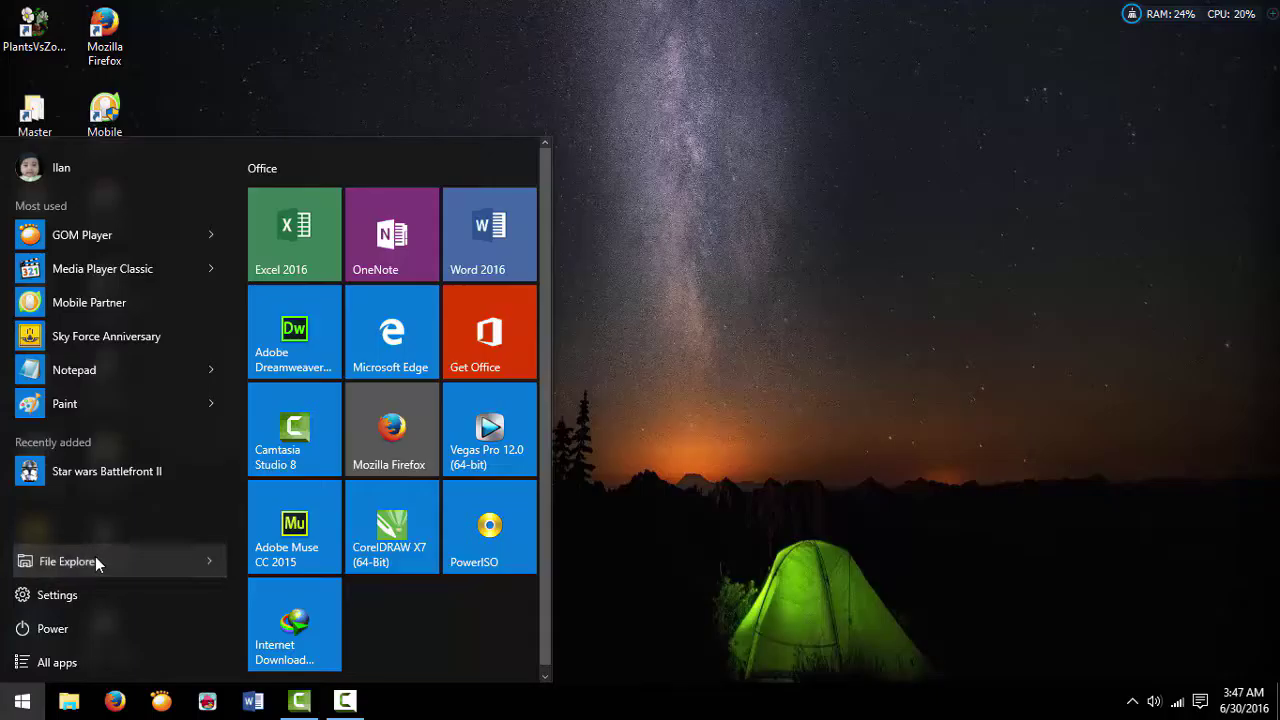
pyautogui.rightClick(95, 560)
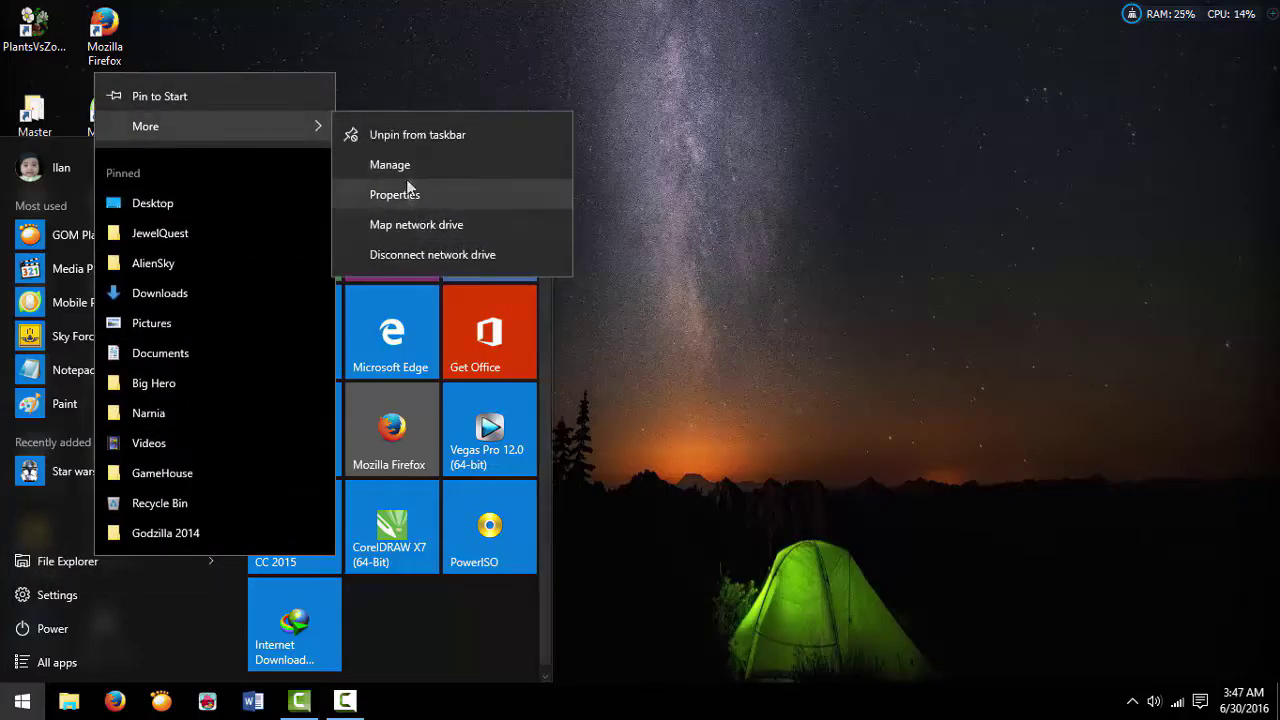
pyautogui.click(413, 203)
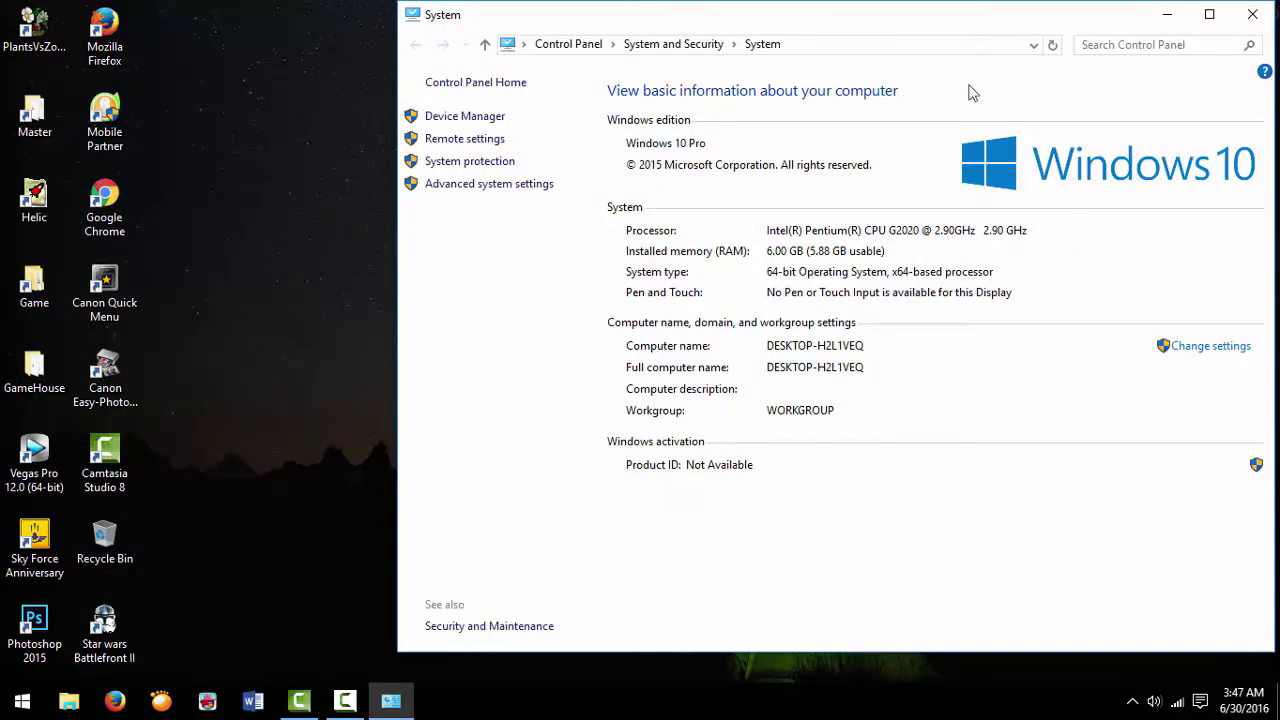
pyautogui.moveTo(949, 26); pyautogui.dragTo(673, 133)
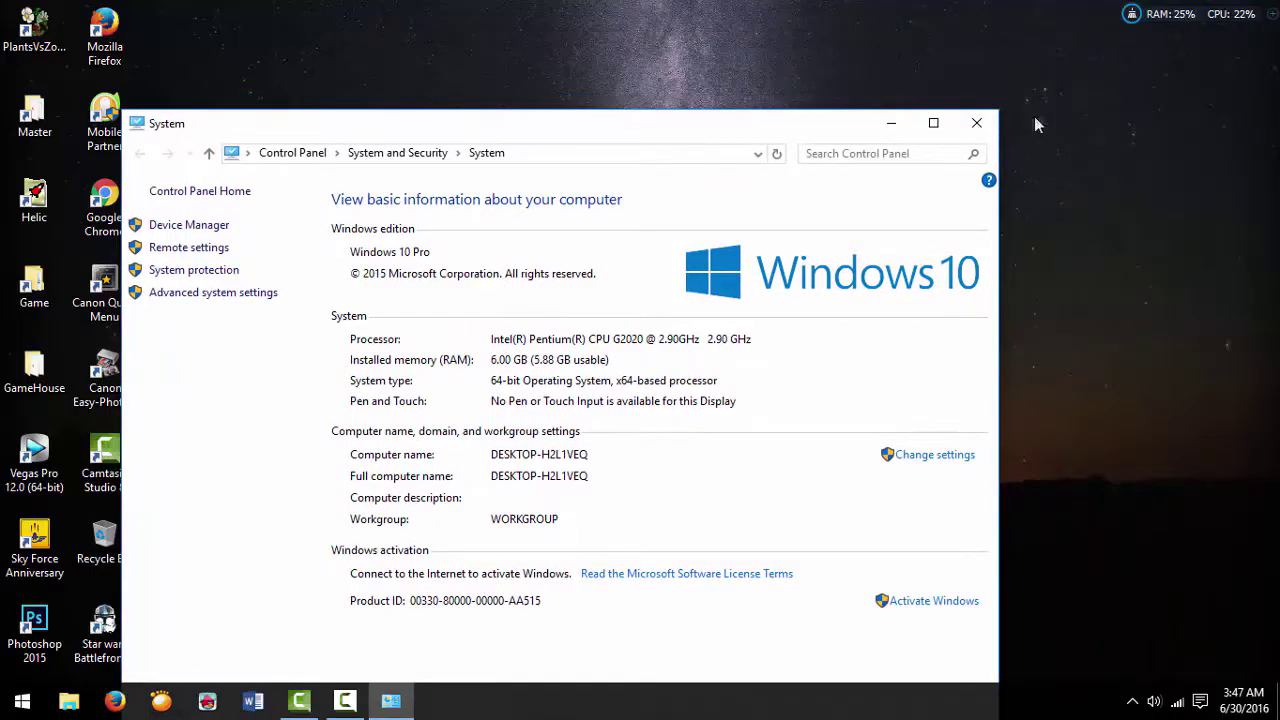
pyautogui.click(976, 123)
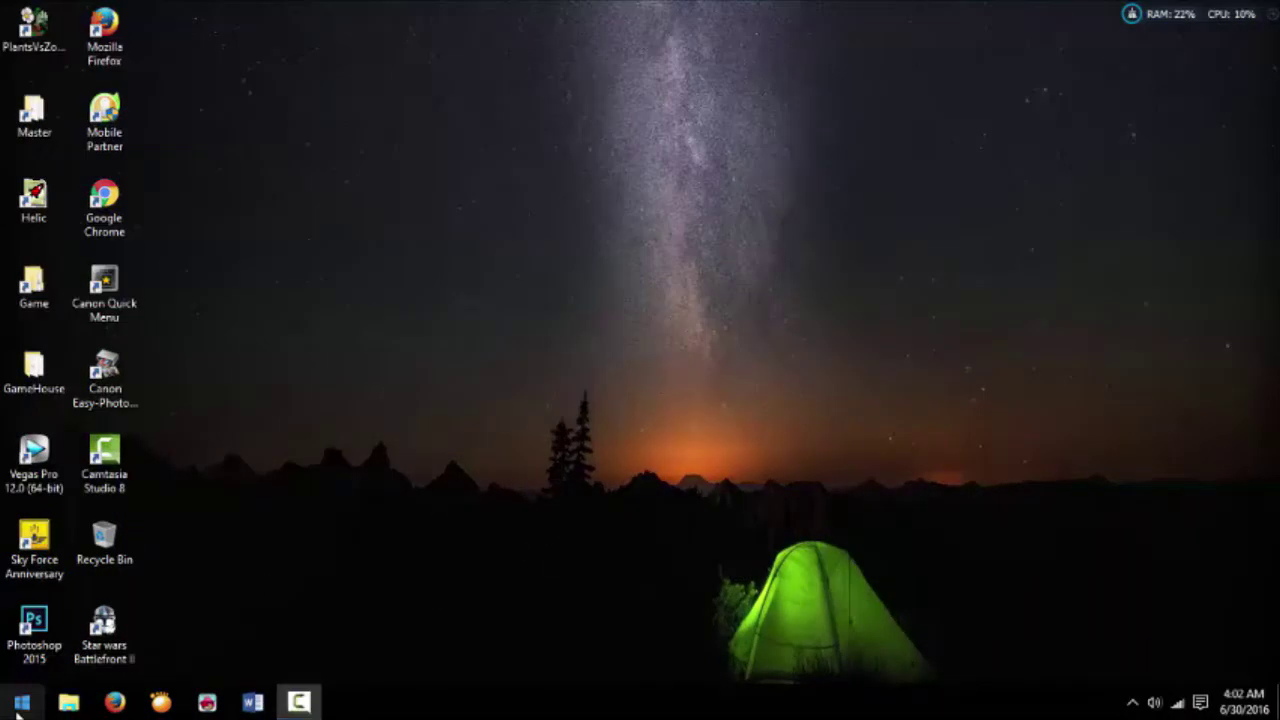
# Open all settings from the Action Center and move the Settings window to the middle of the desktop
pyautogui.click(21, 701)
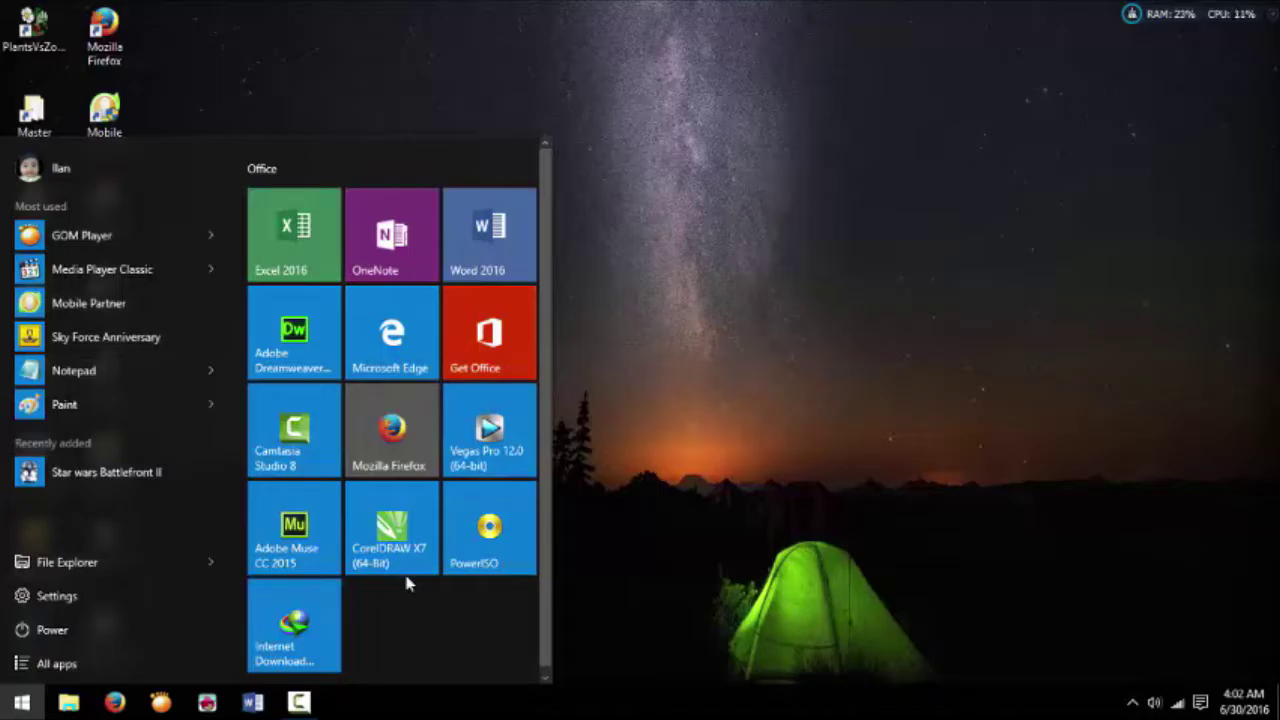
pyautogui.click(1199, 704)
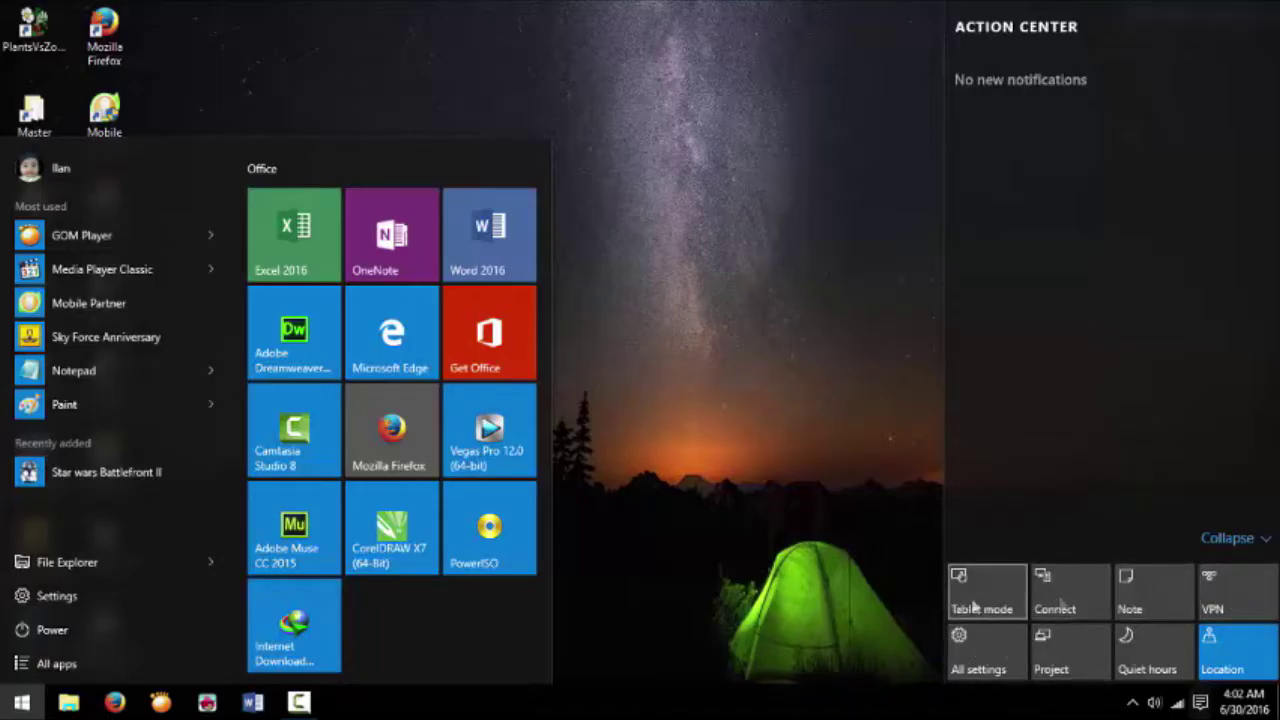
pyautogui.click(997, 650)
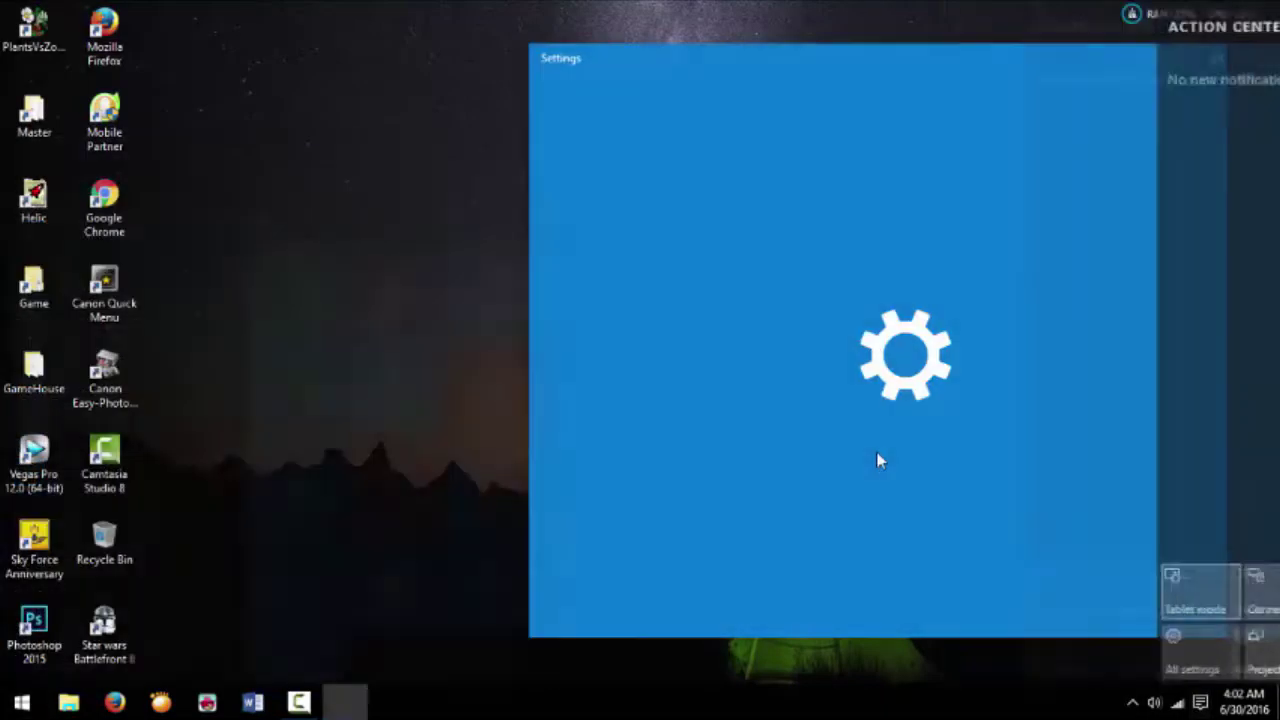
pyautogui.moveTo(838, 60); pyautogui.dragTo(574, 46)
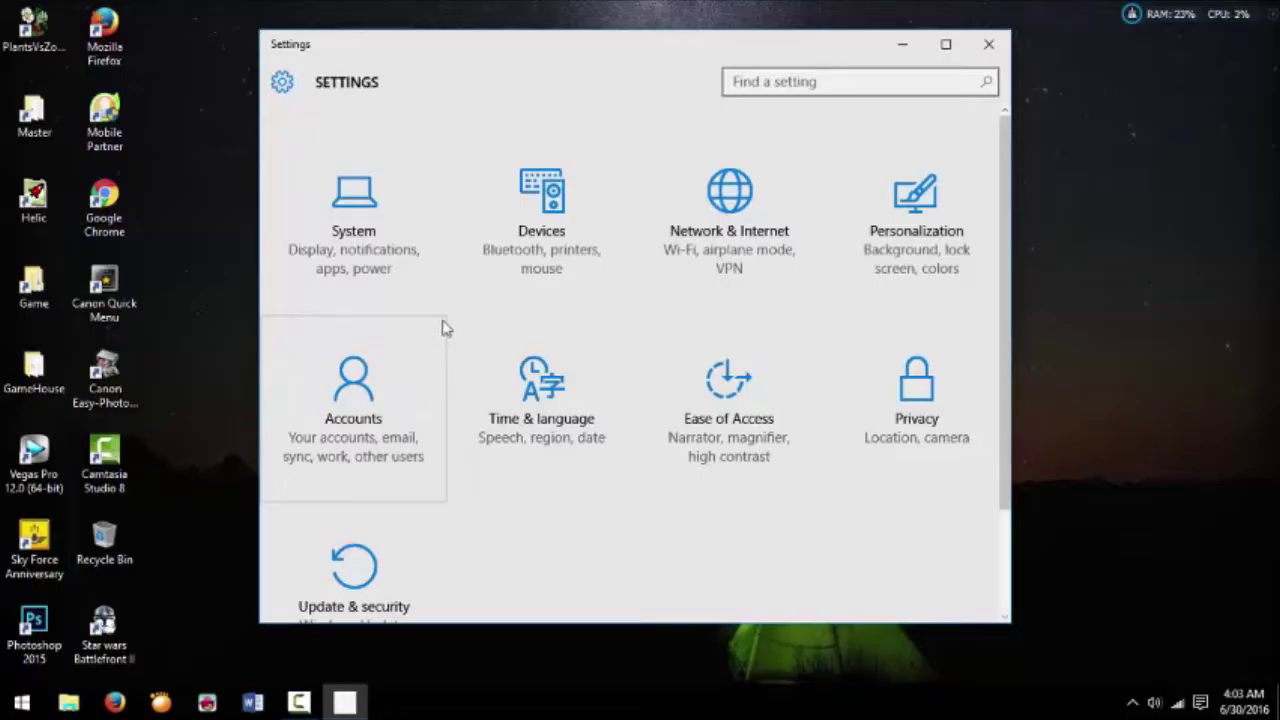
# Review the quick actions and notification options under Notifications & actions in the System settings
pyautogui.click(372, 193)
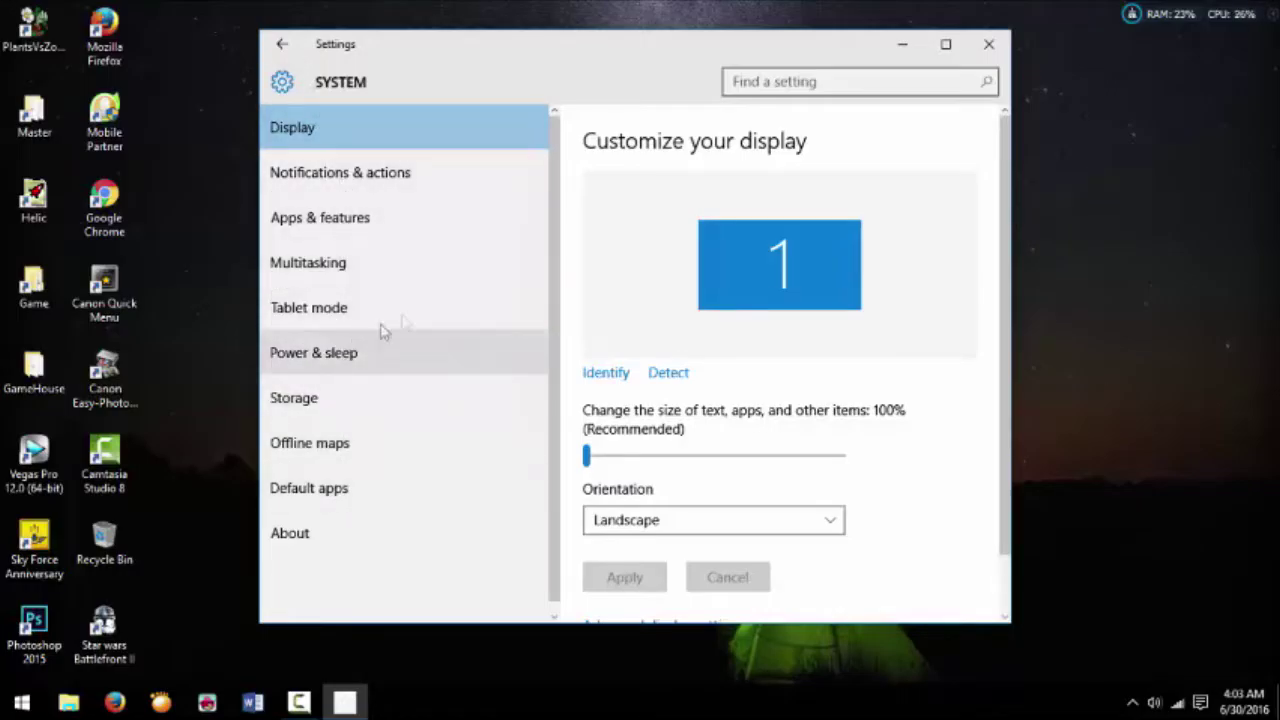
pyautogui.click(323, 176)
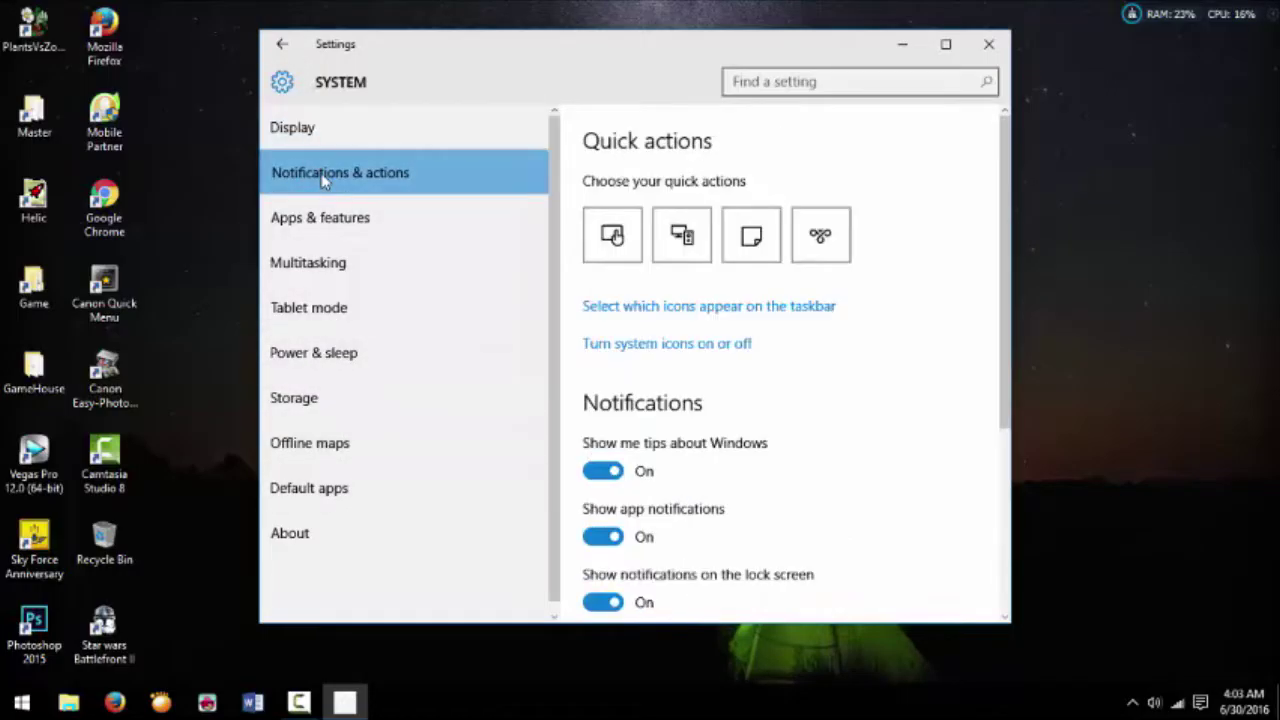
pyautogui.scroll(-3, 705, 465)
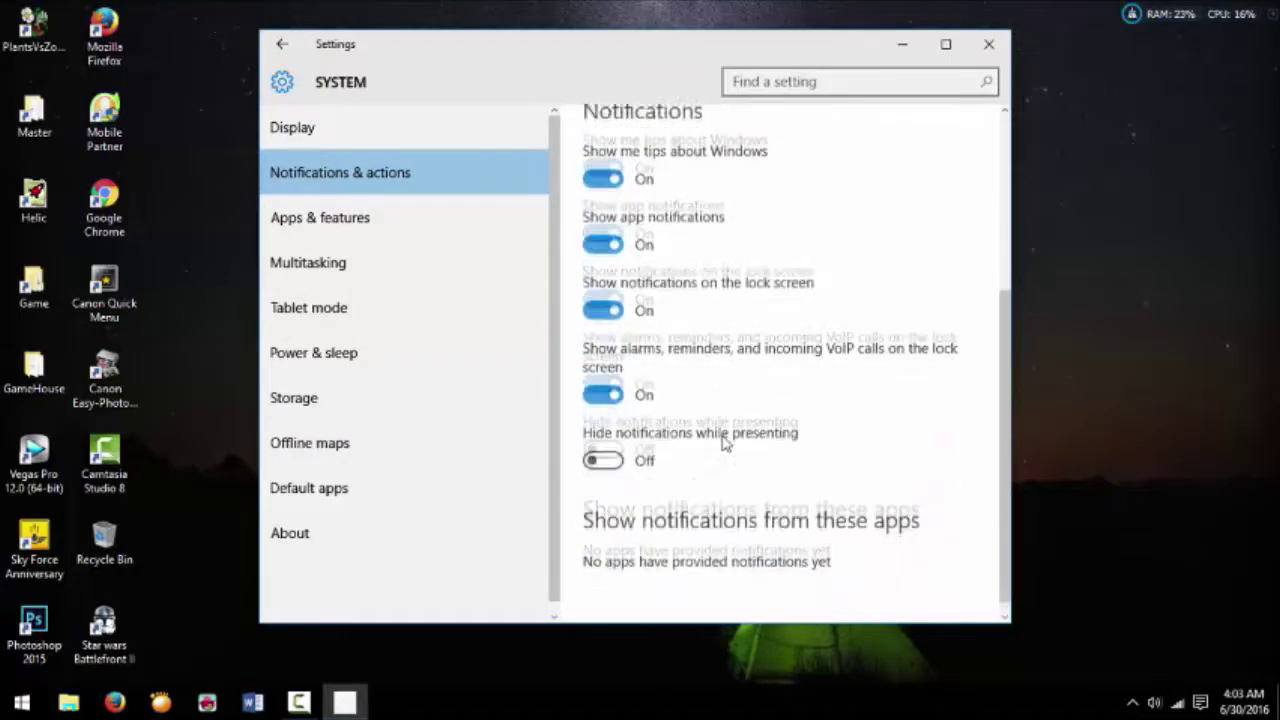
pyautogui.scroll(3, 724, 444)
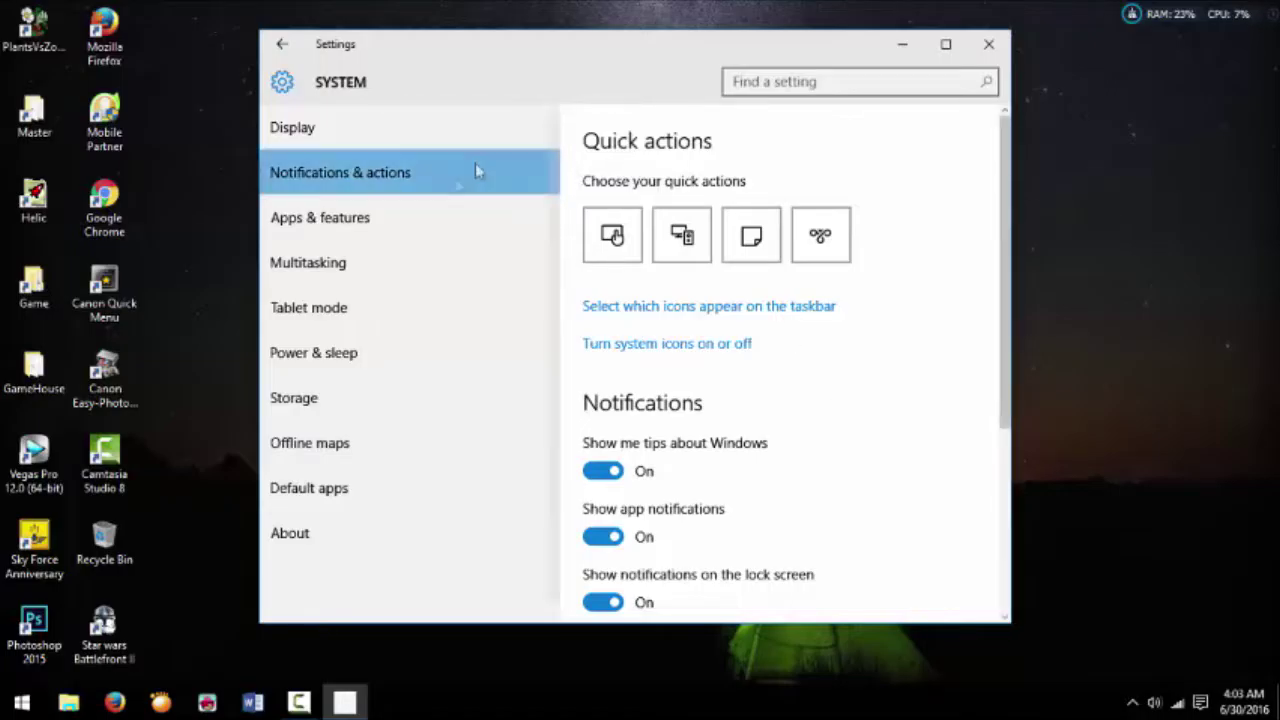
# Review the Apps & features section of the System settings and expand 360 Total Security's modify and uninstall options
pyautogui.click(308, 228)
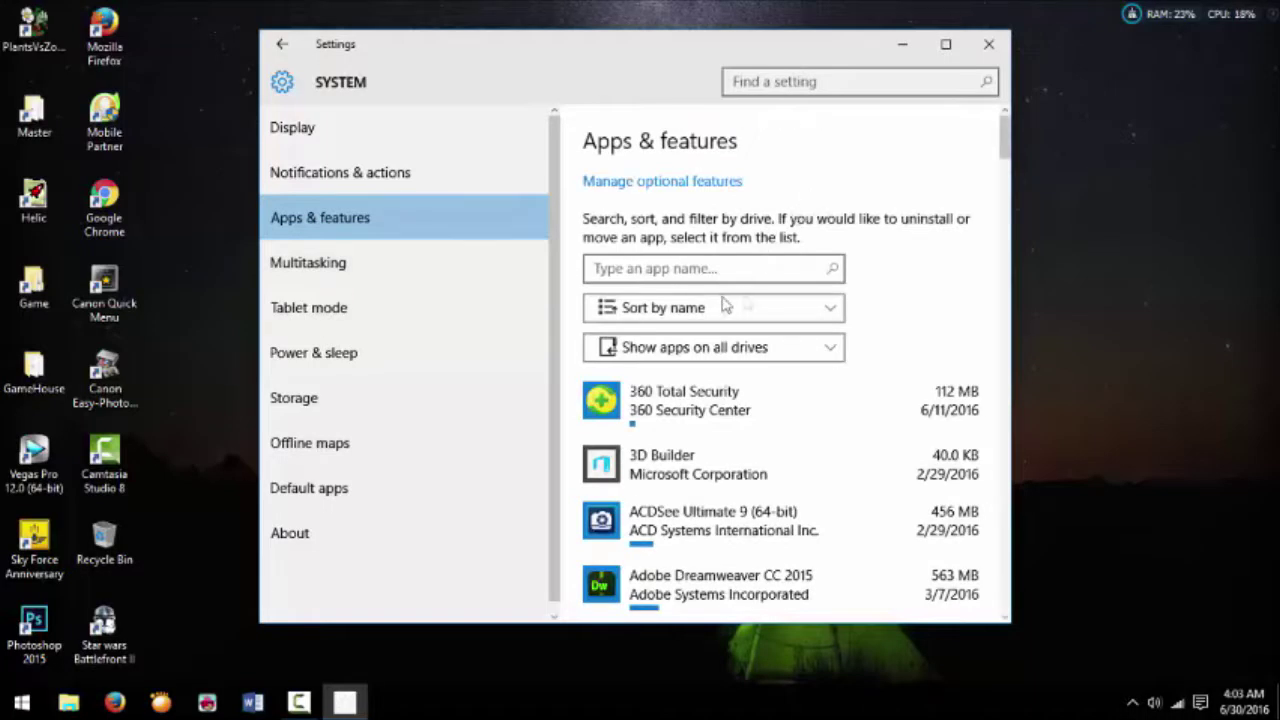
pyautogui.scroll(-2, 740, 240)
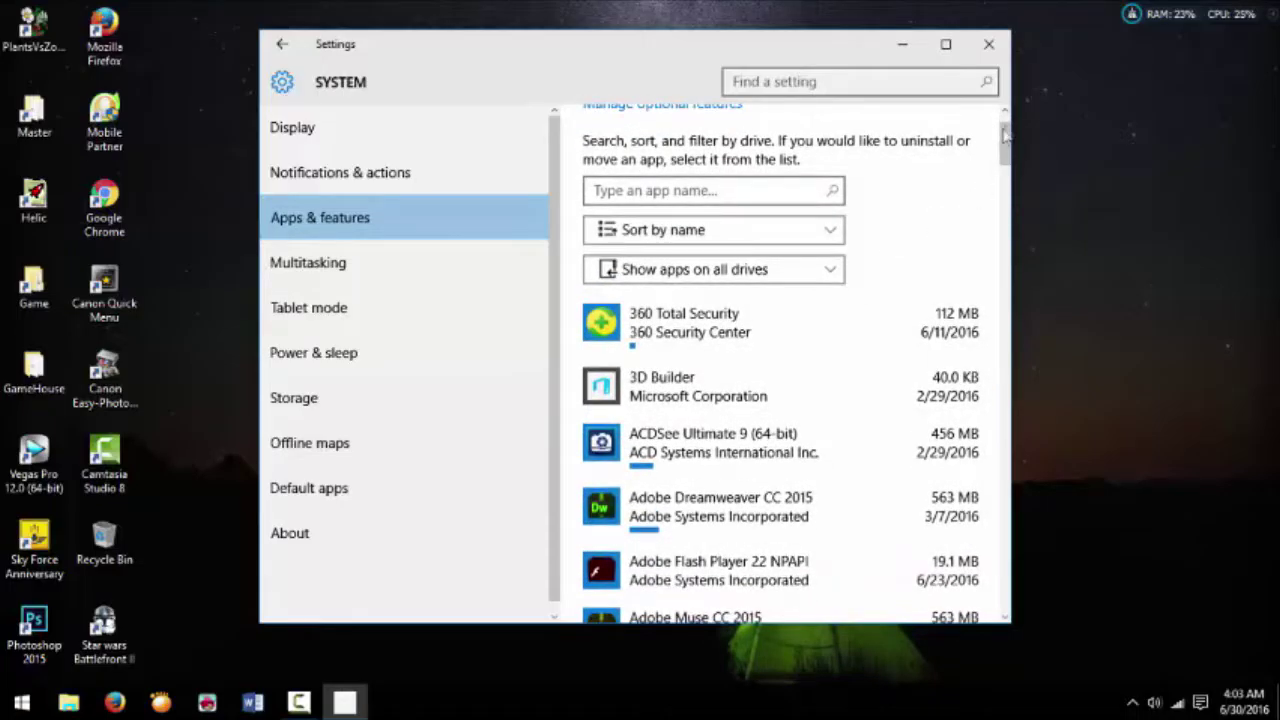
pyautogui.click(710, 332)
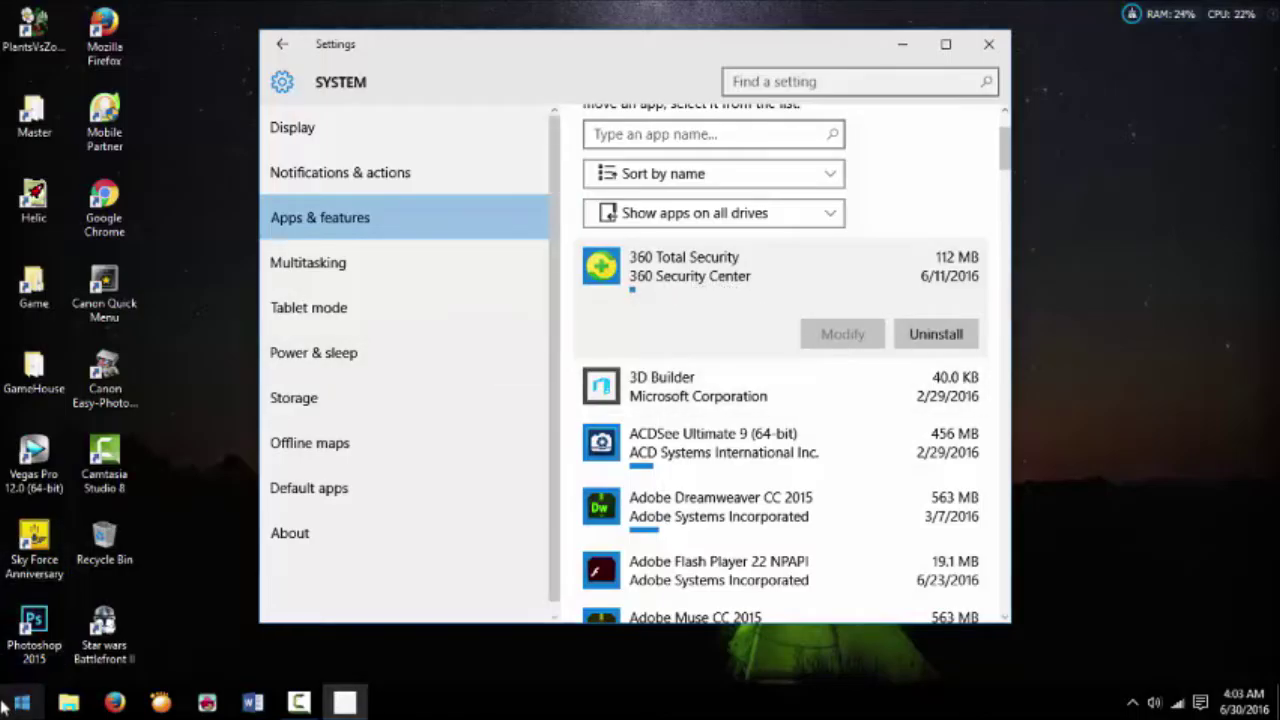
# Look through the Start menu and the power user menu containing Programs and Features, and dismiss them
pyautogui.click(60, 595)
pyautogui.press('super')
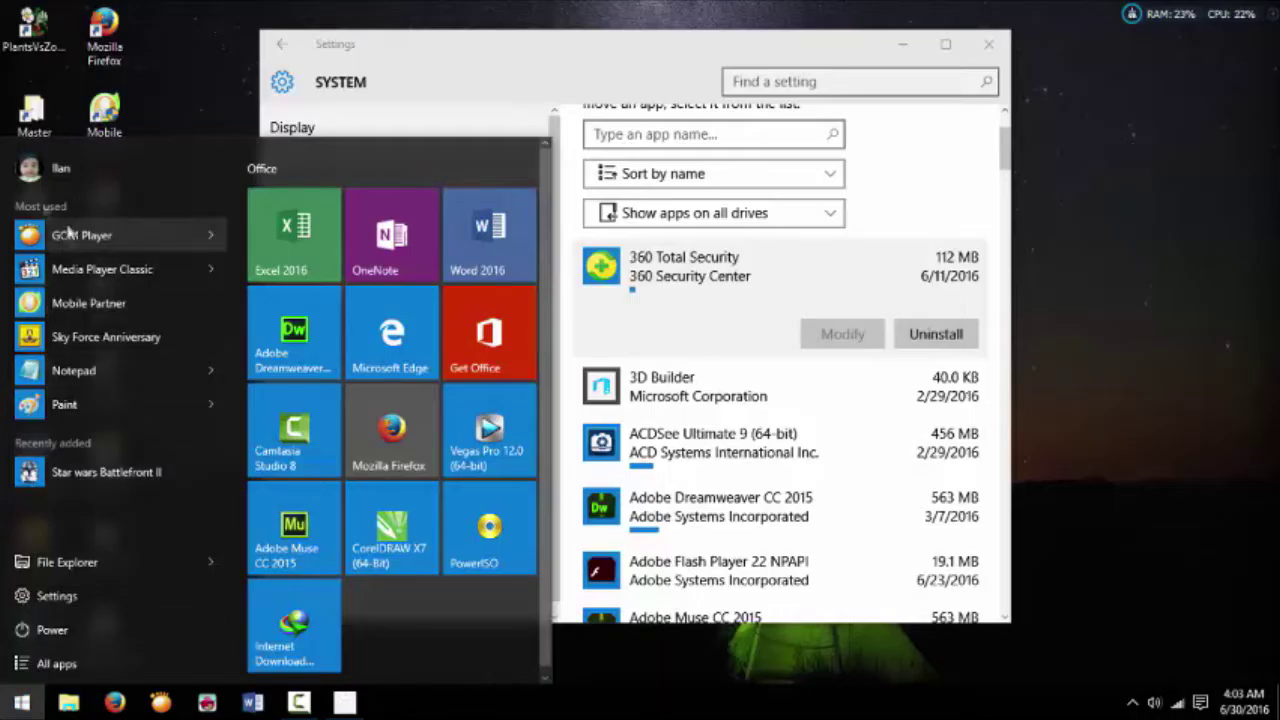
pyautogui.press('super+x')
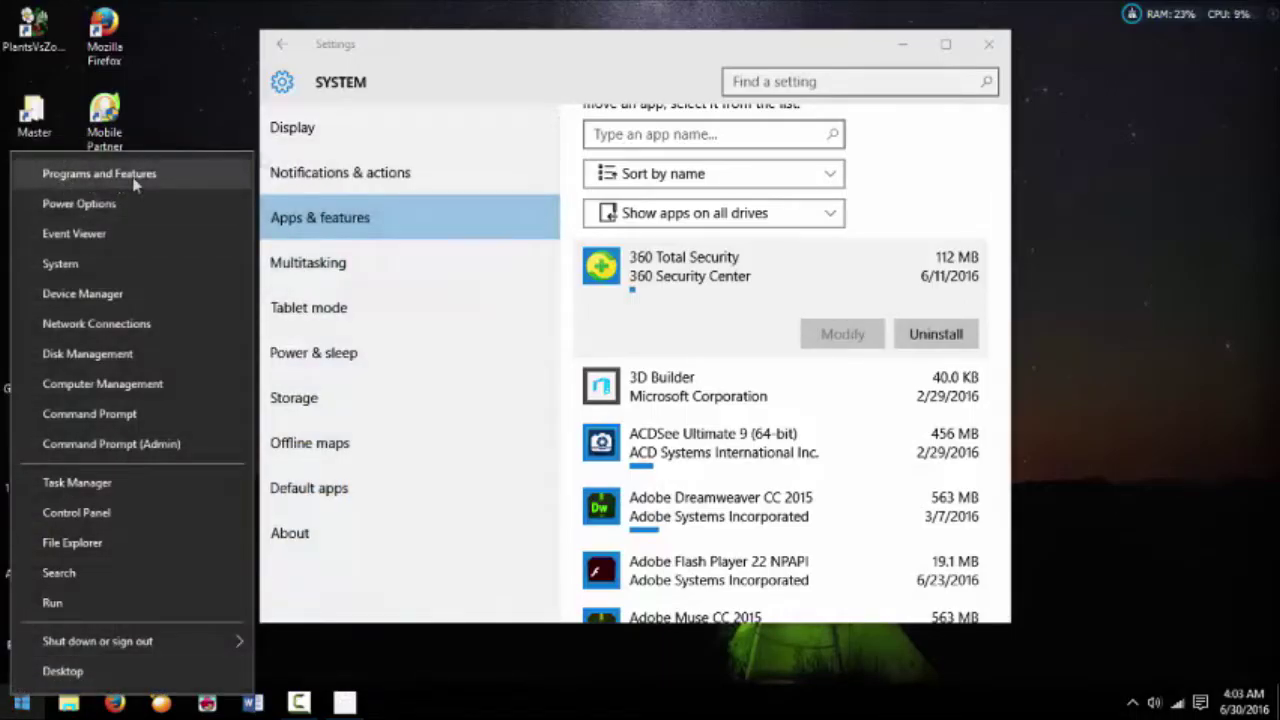
pyautogui.click(519, 53)
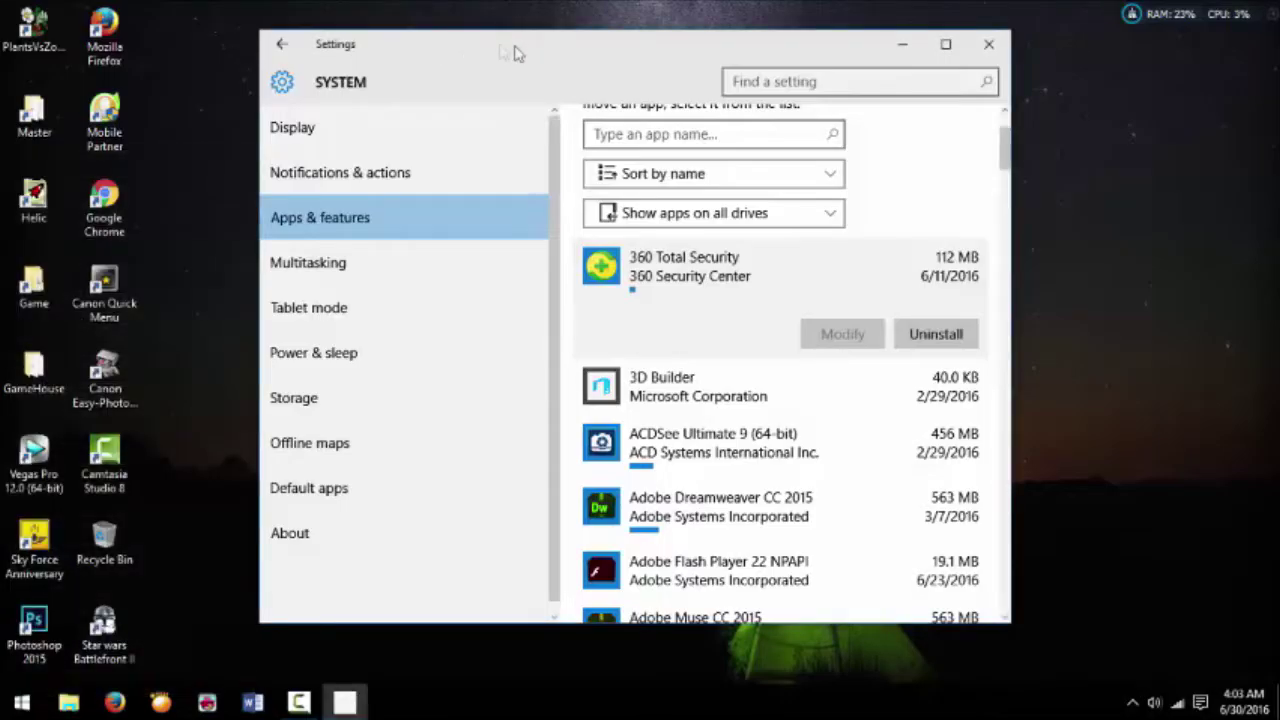
# Inspect the modify and uninstall options for ACDSee Ultimate 9 (64-bit) in the installed apps list, and close Settings
pyautogui.moveTo(517, 53); pyautogui.dragTo(455, 51)
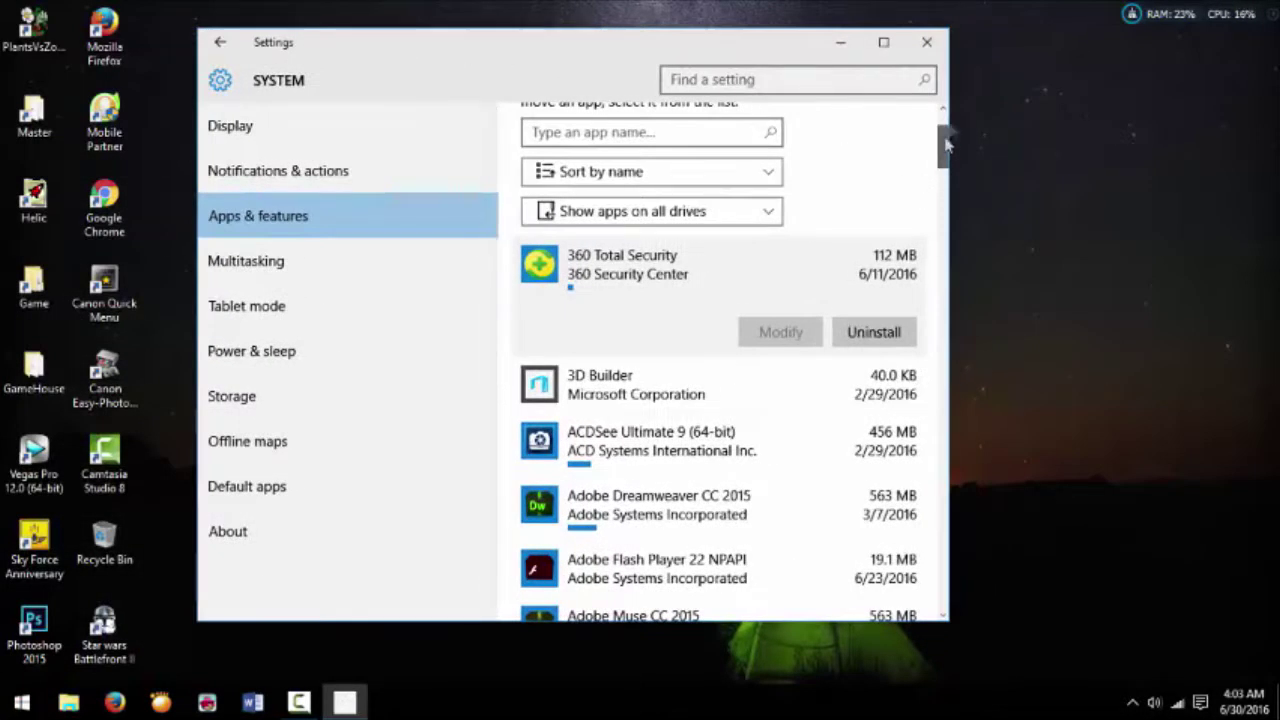
pyautogui.moveTo(946, 145); pyautogui.dragTo(952, 122)
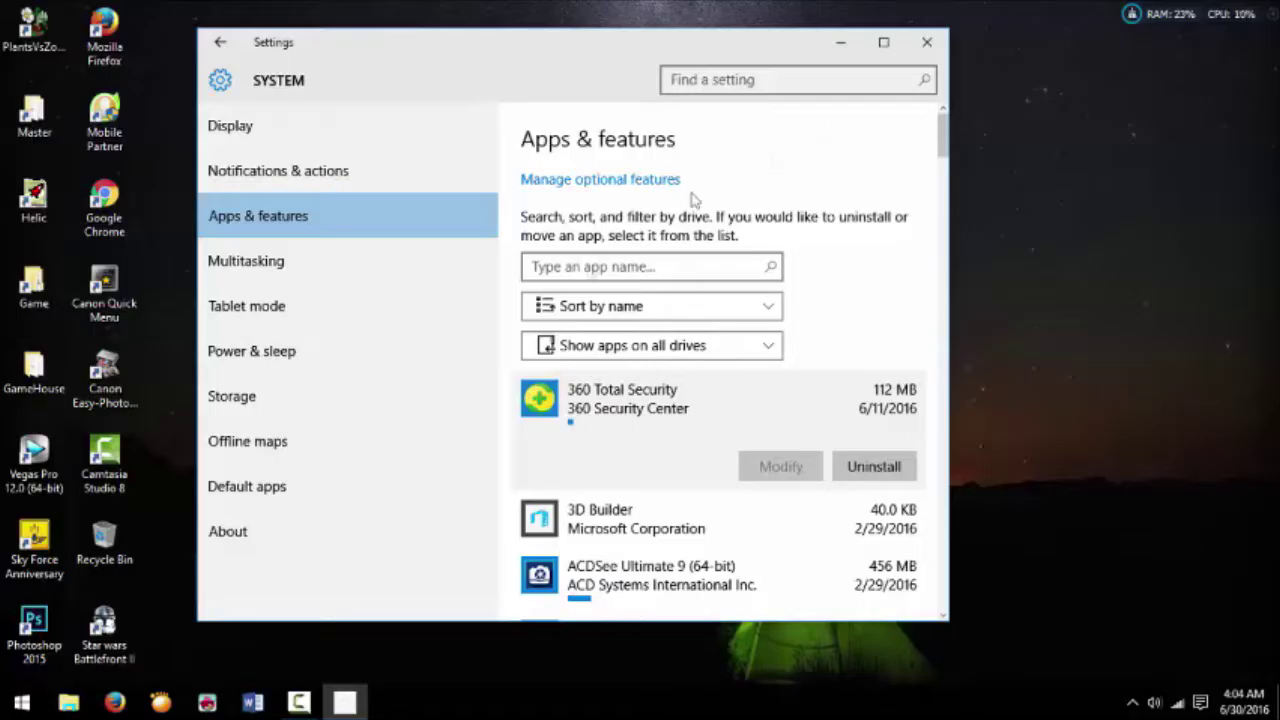
pyautogui.scroll(-1, 572, 375)
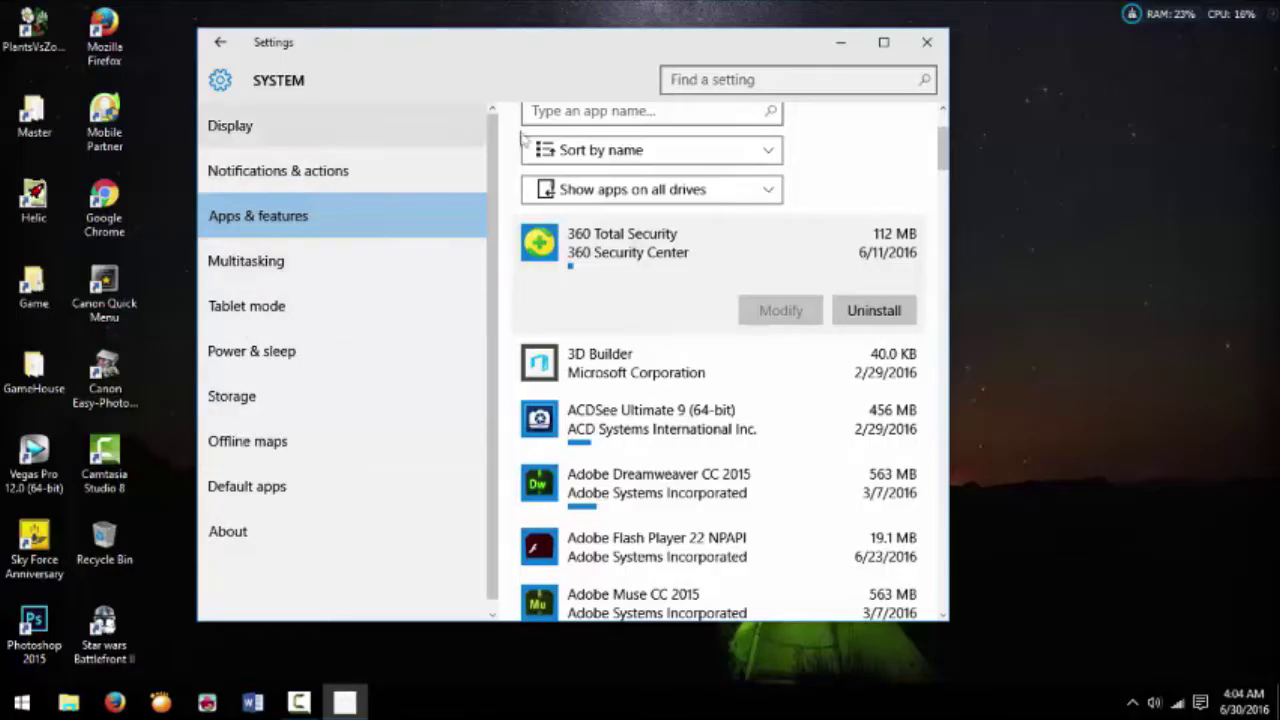
pyautogui.click(666, 385)
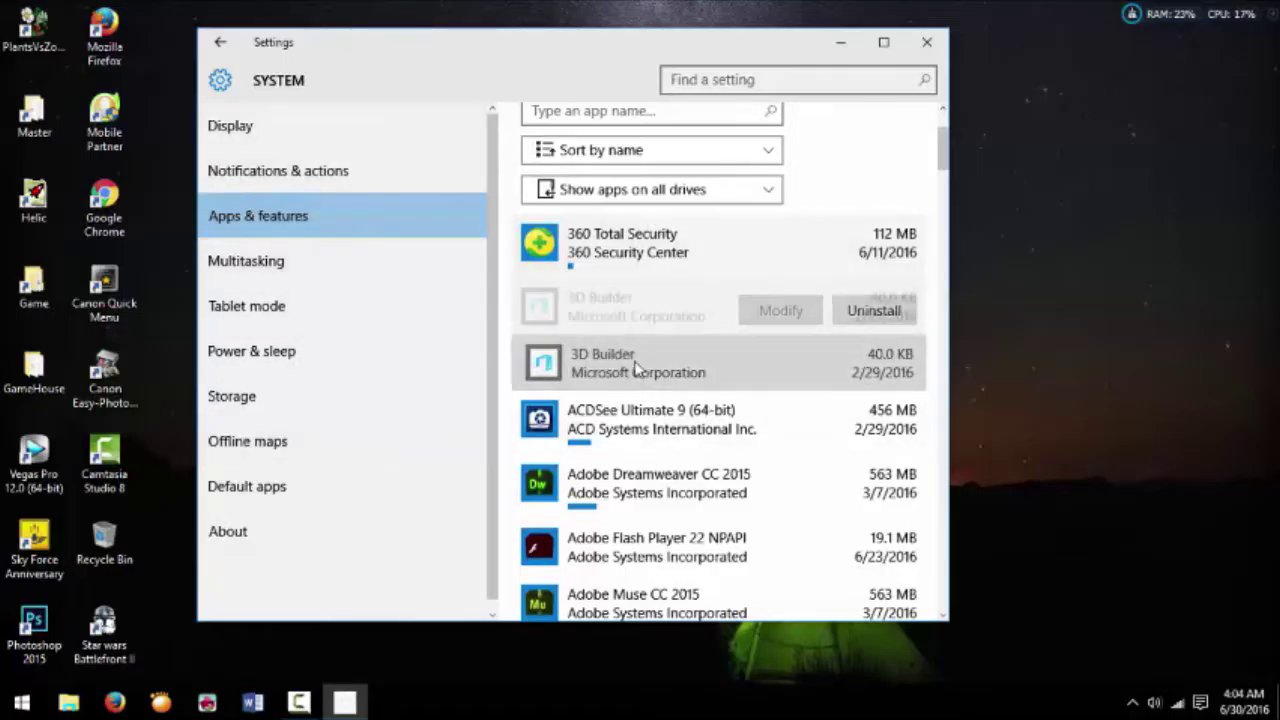
pyautogui.scroll(1, 663, 340)
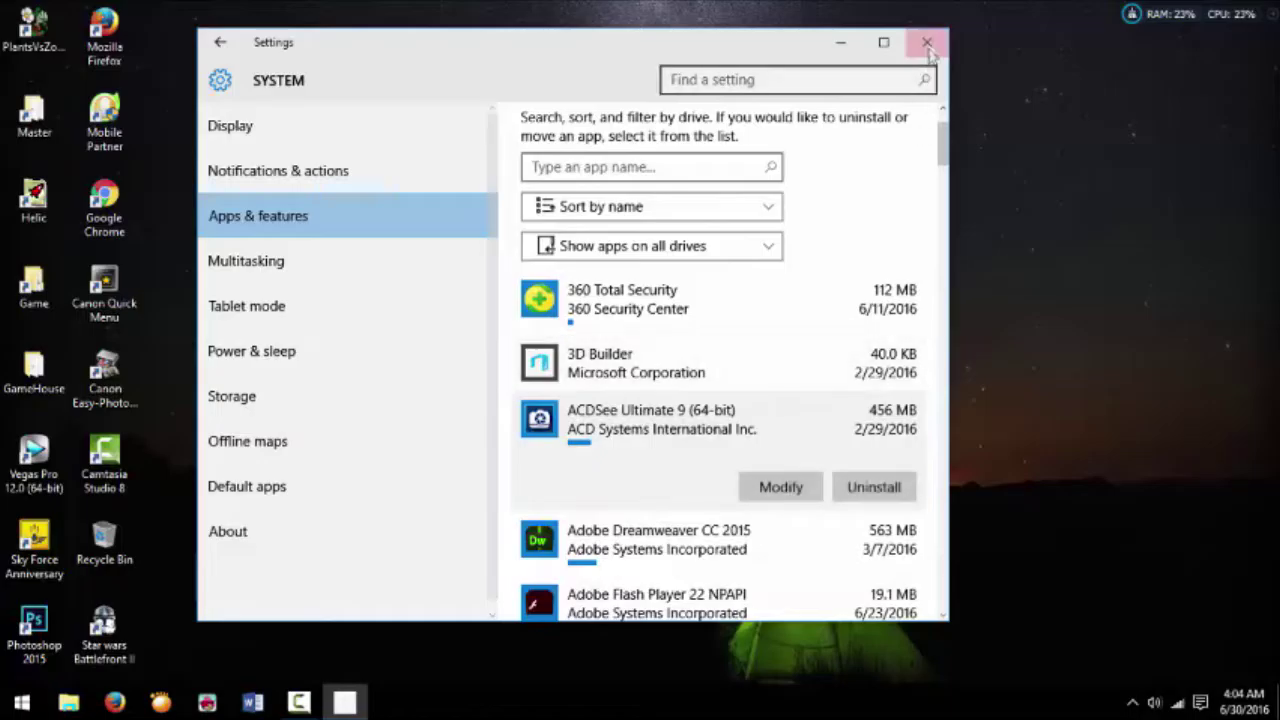
pyautogui.click(926, 42)
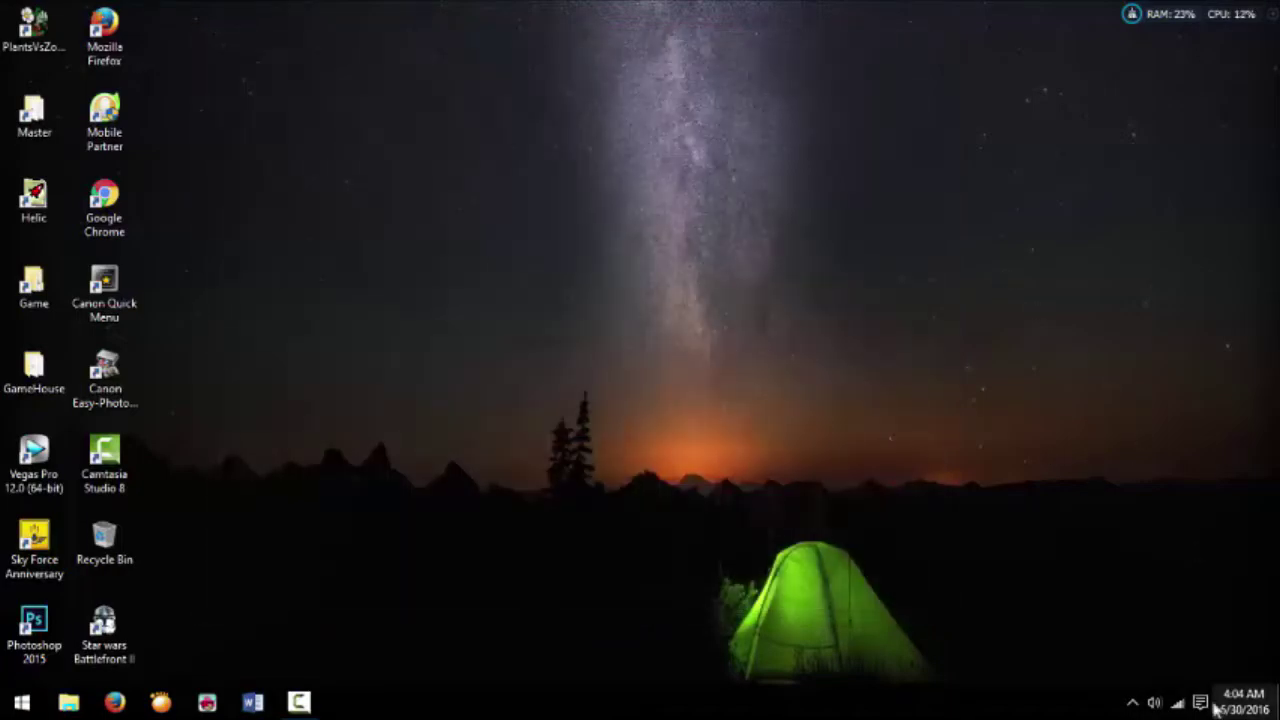
# Reopen the System settings from the Action Center and browse the installed programs under Apps & features
pyautogui.click(1202, 703)
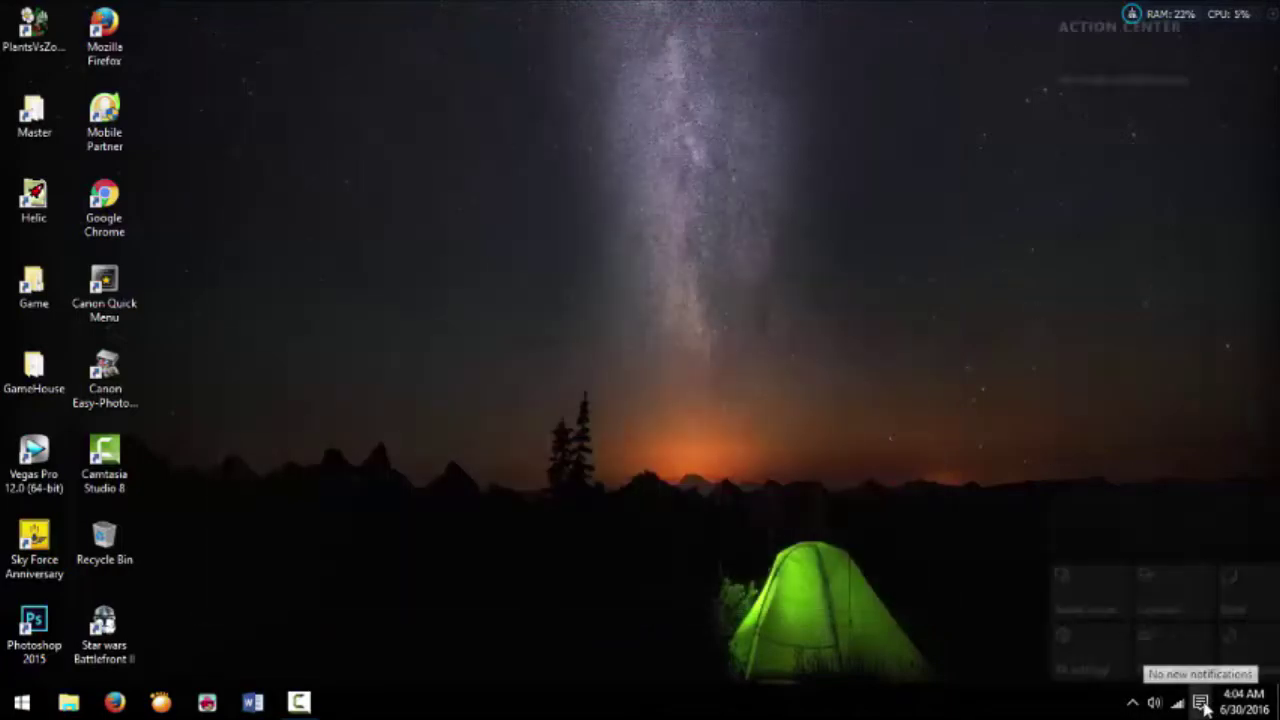
pyautogui.click(960, 660)
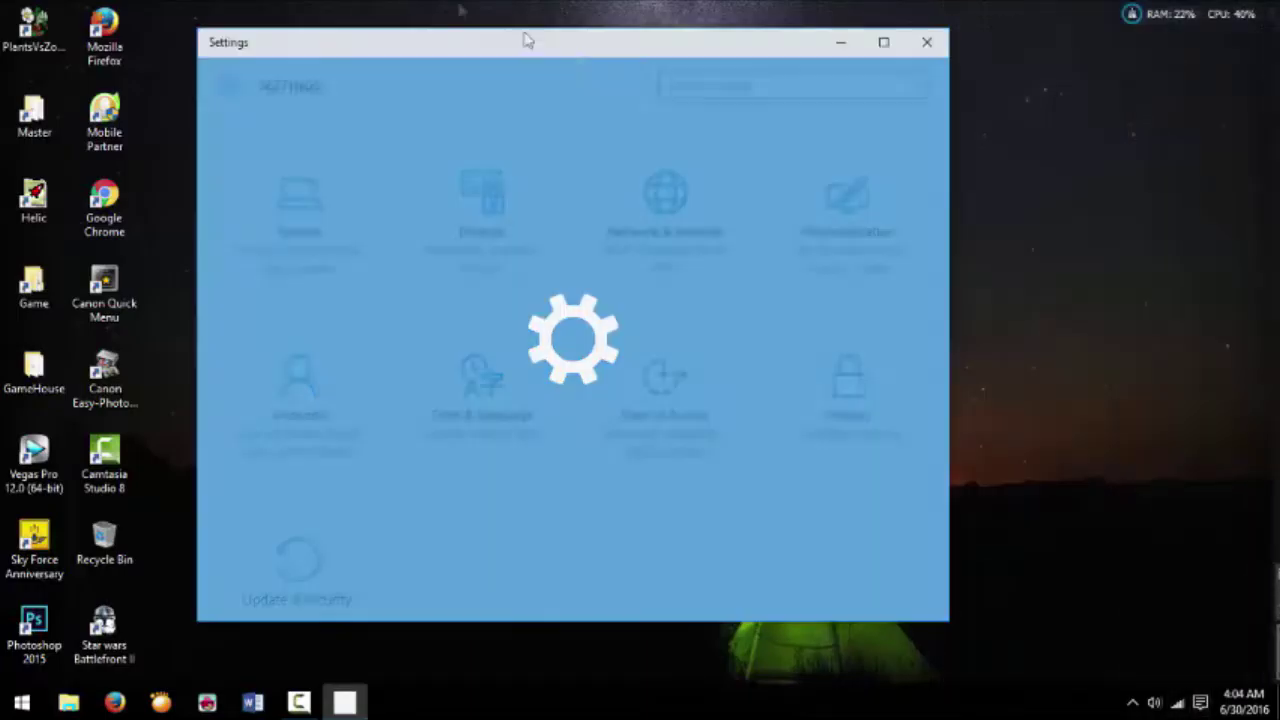
pyautogui.click(291, 206)
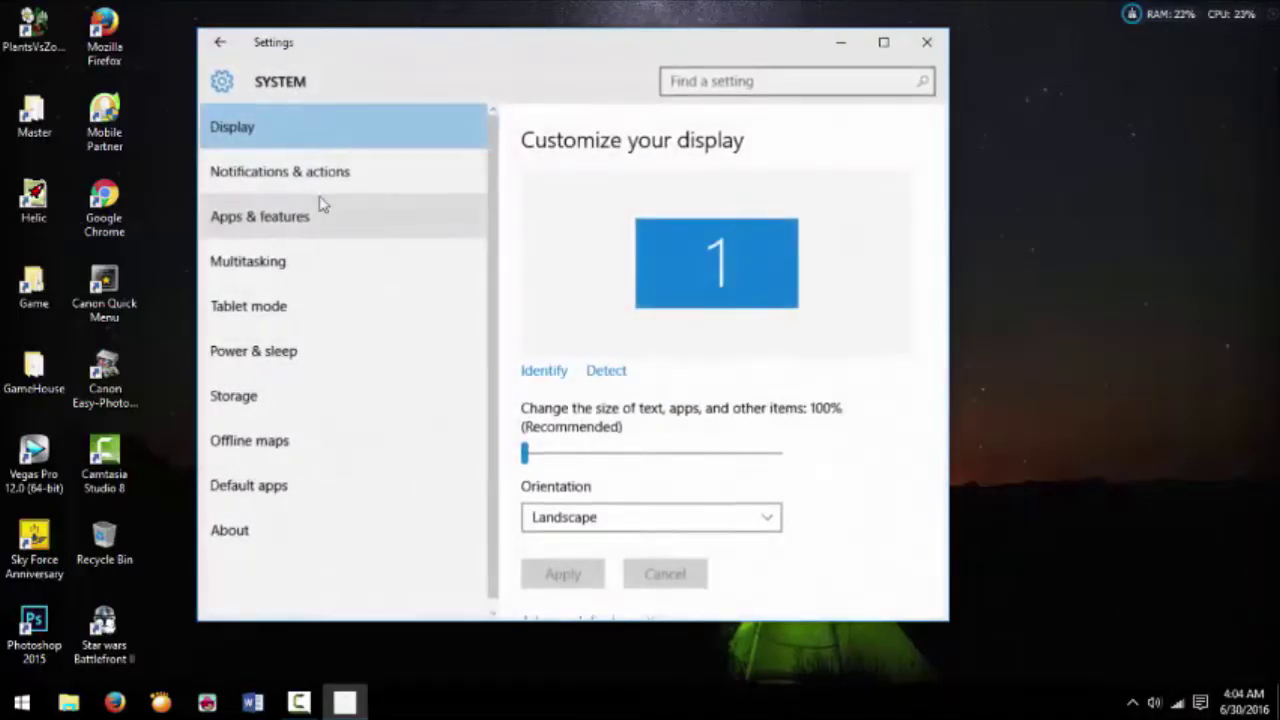
pyautogui.click(257, 214)
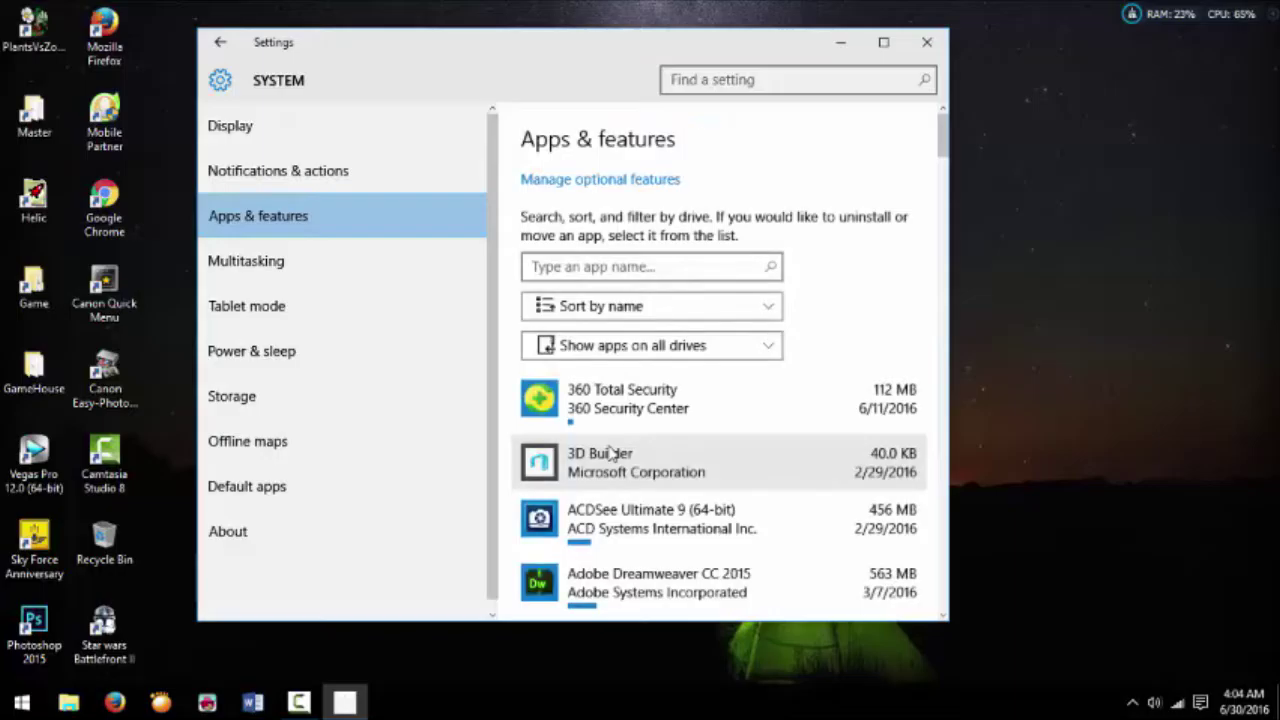
pyautogui.scroll(-15, 614, 455)
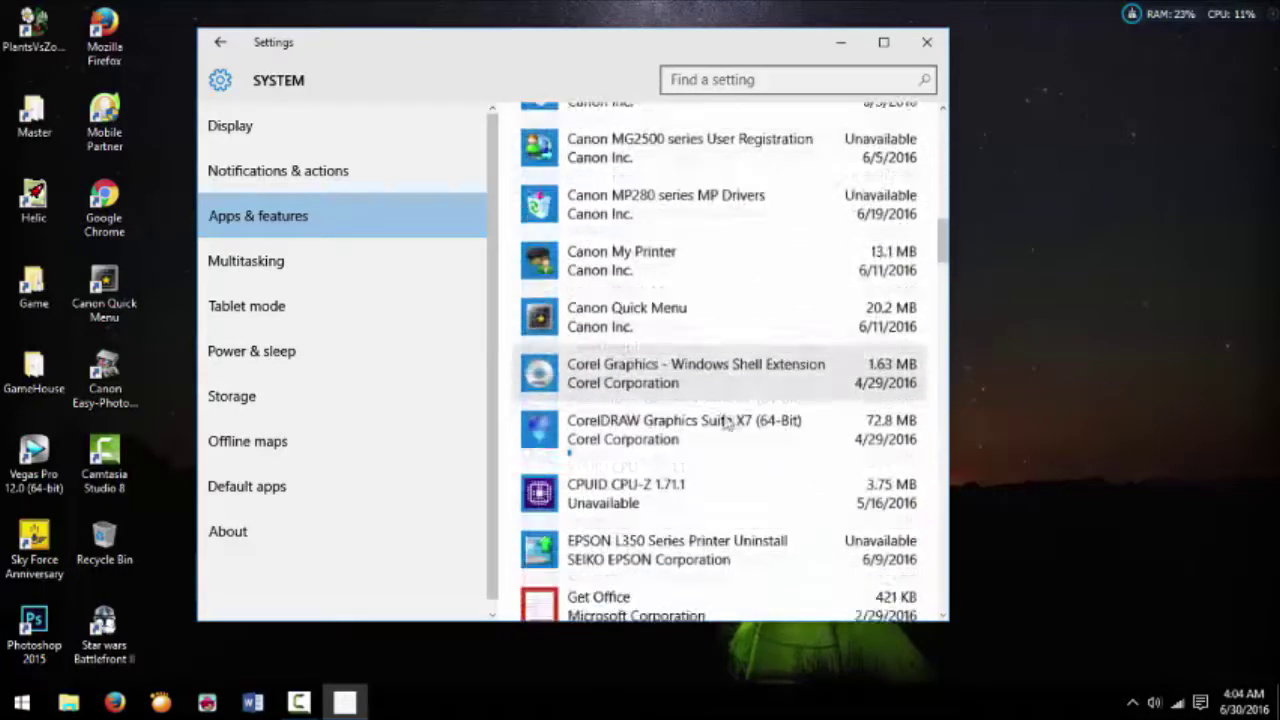
pyautogui.scroll(-5, 745, 432)
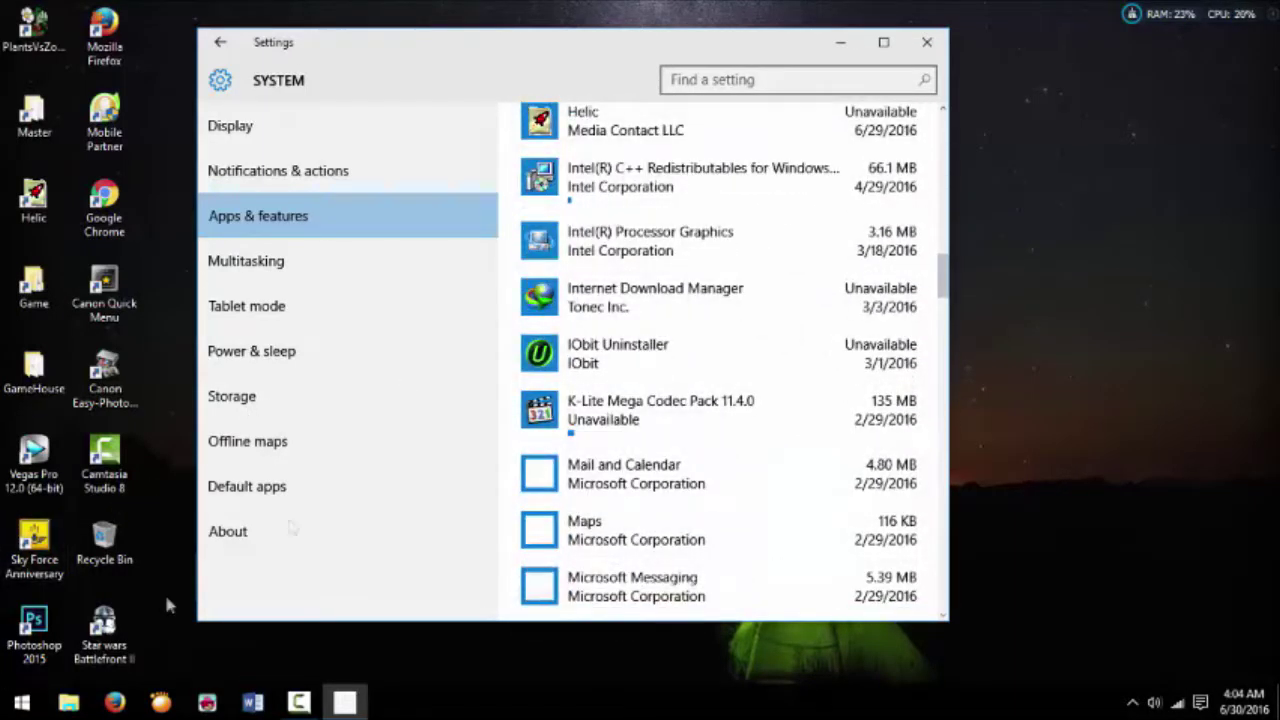
# Review the Multitasking and Tablet mode settings, and close the Settings window
pyautogui.click(250, 262)
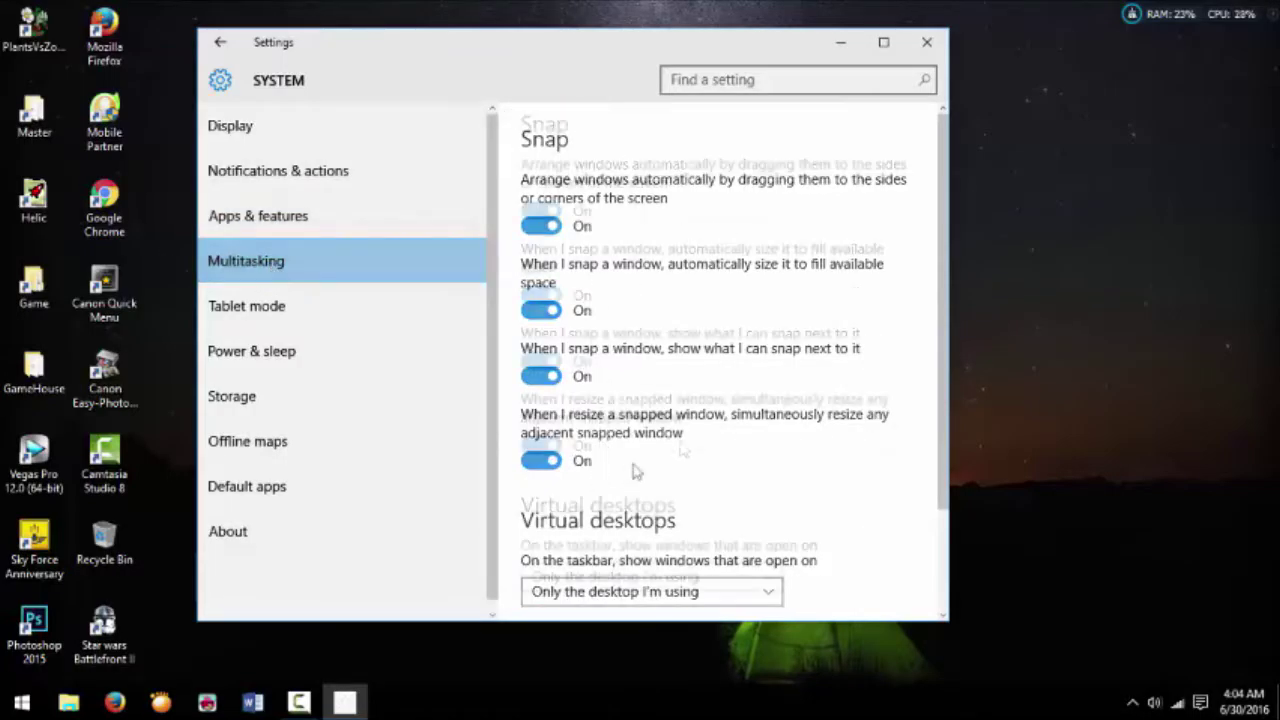
pyautogui.scroll(-2, 635, 472)
pyautogui.click(265, 305)
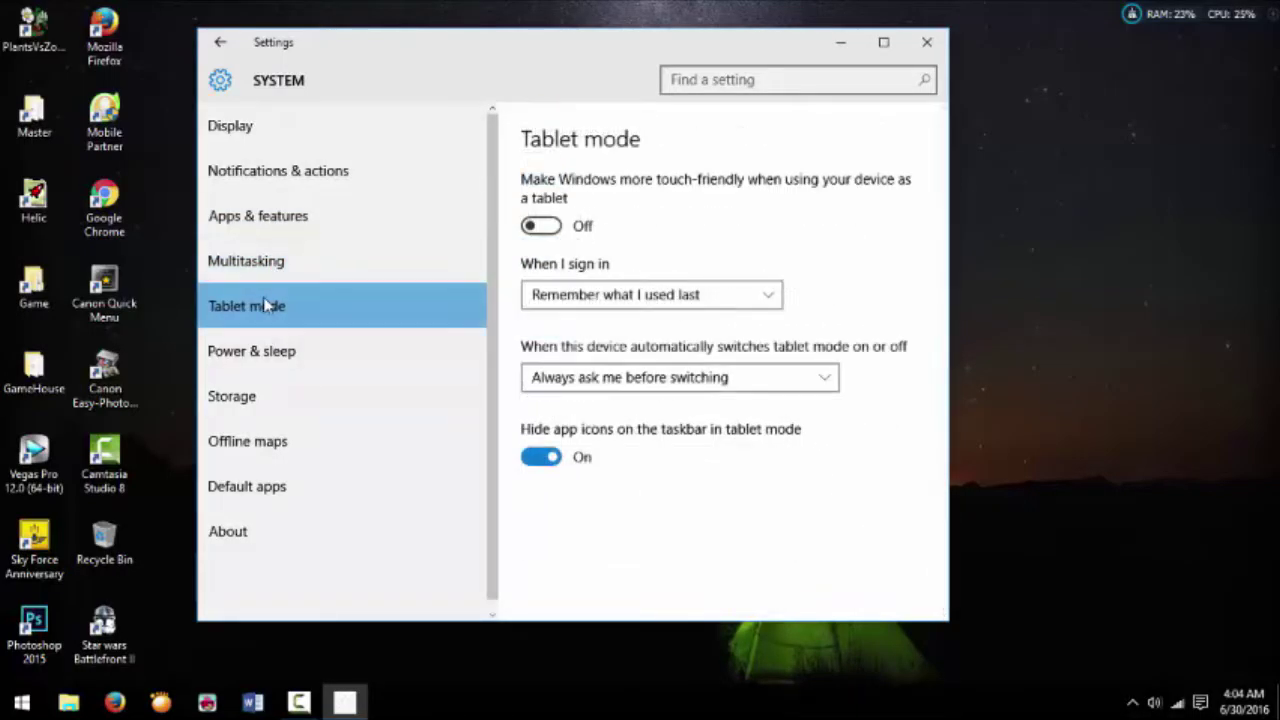
pyautogui.click(925, 43)
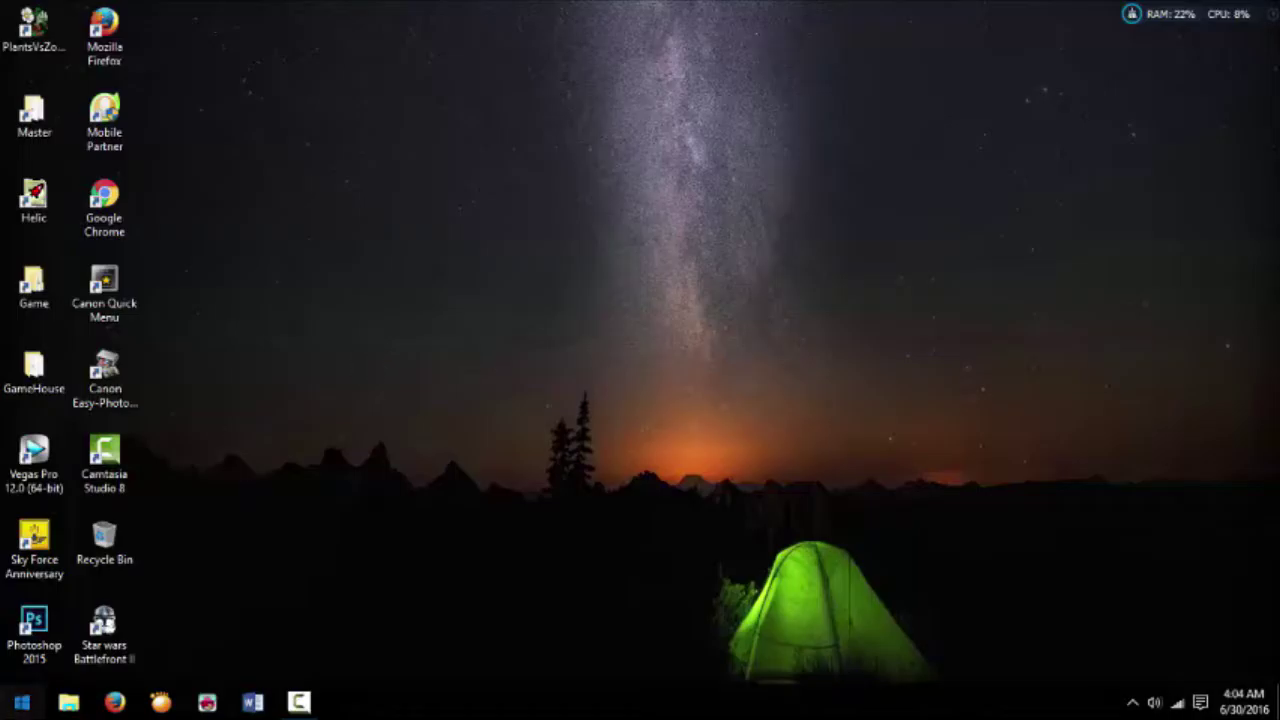
# Launch File Explorer from the Start menu and open the Arsip Dylan Studio (G:) drive
pyautogui.click(22, 702)
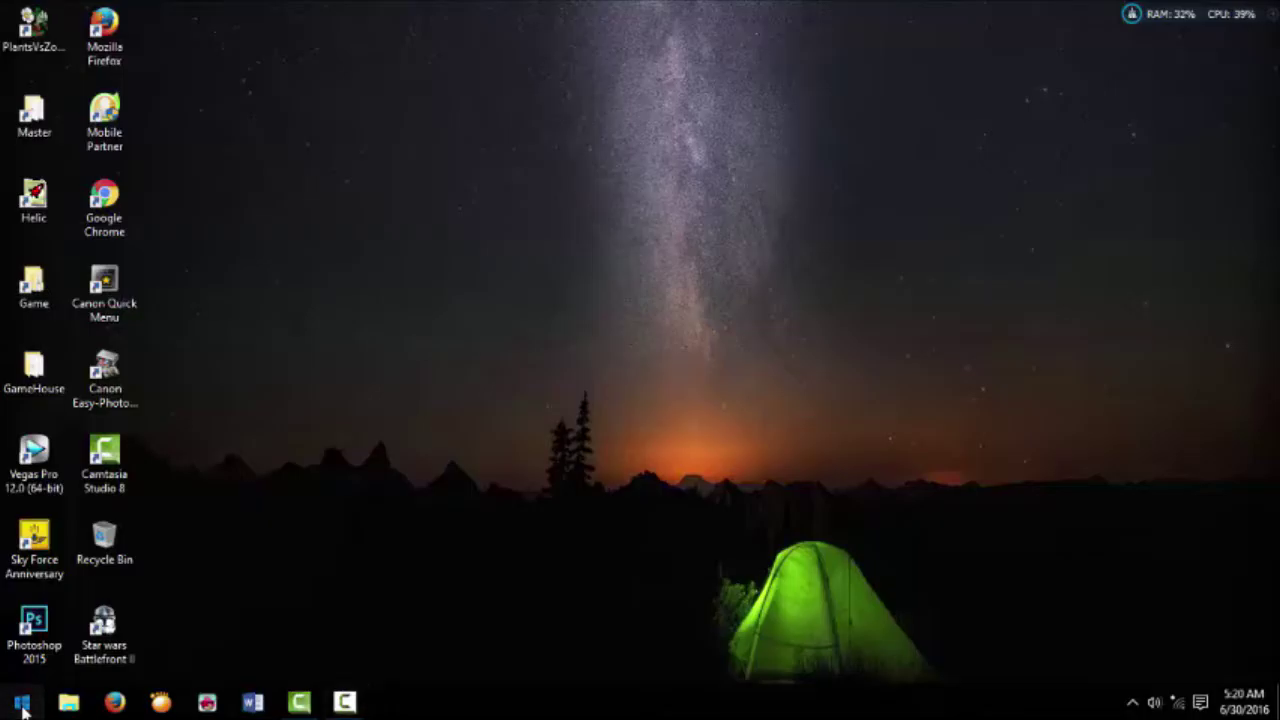
pyautogui.click(22, 704)
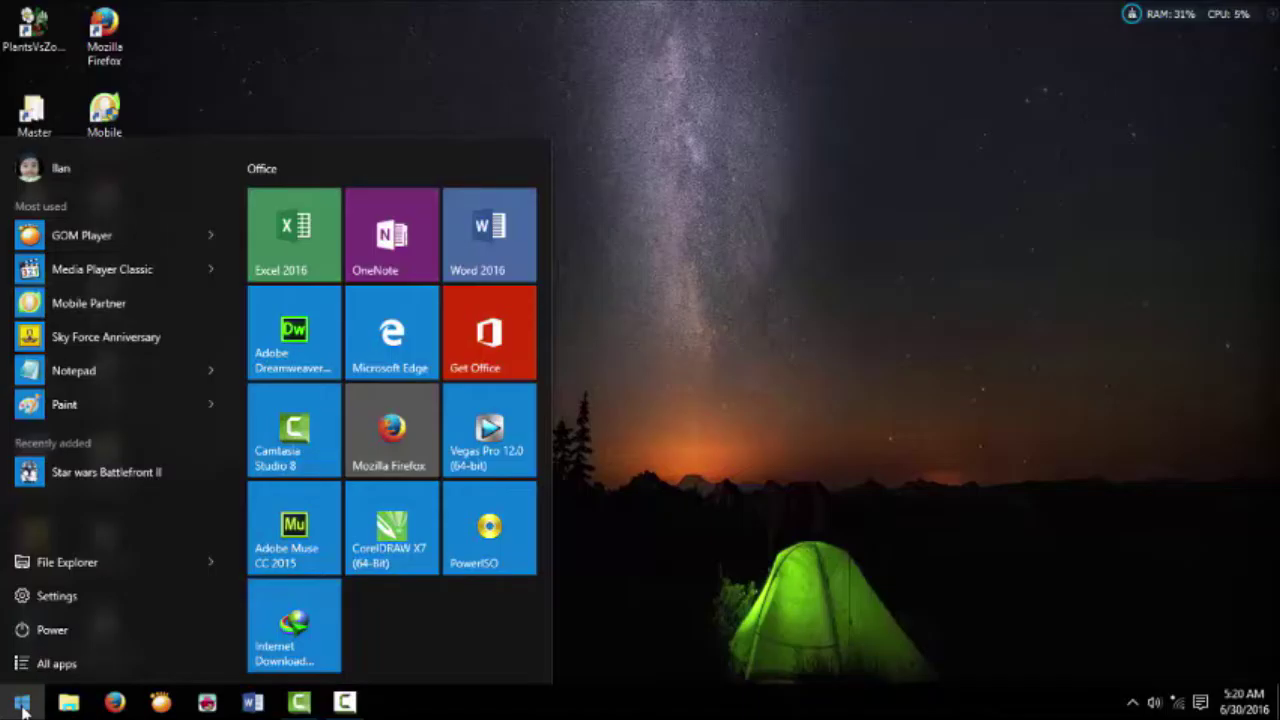
pyautogui.click(109, 563)
pyautogui.click(818, 274)
pyautogui.doubleClick(818, 274)
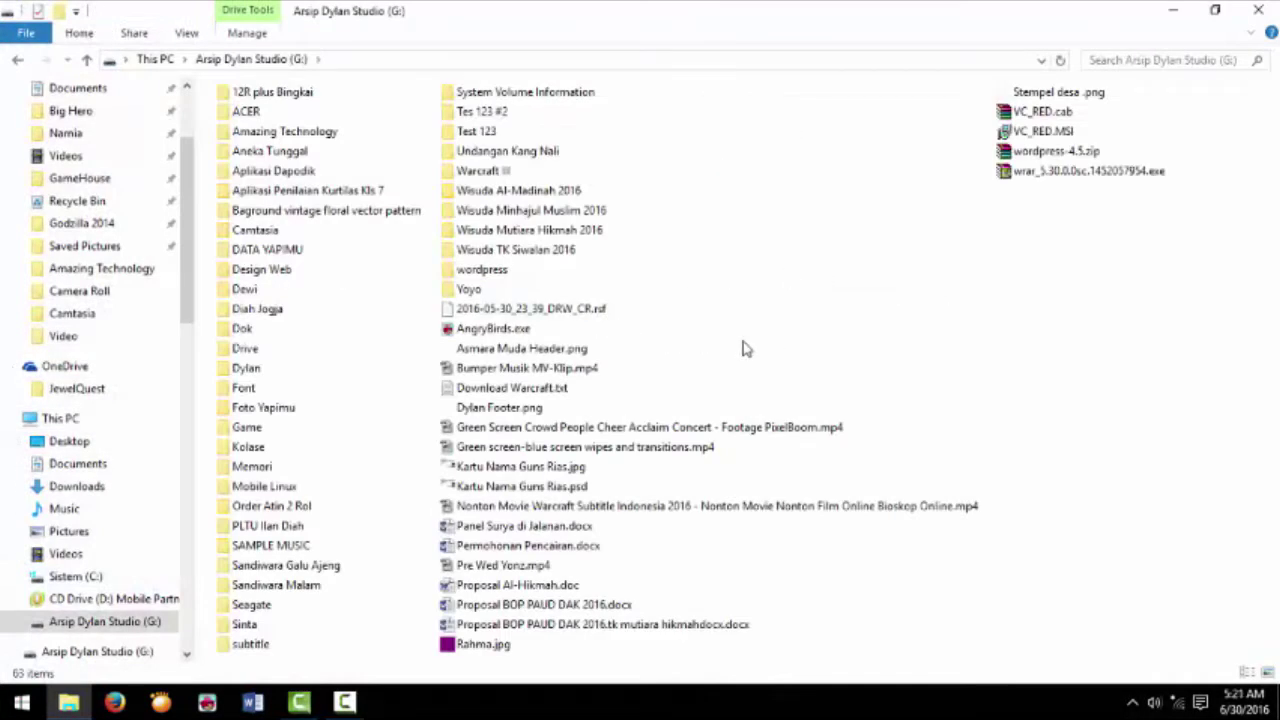
# Copy the Sandiwara Galu Ajeng folder from the G: drive into the Shootingan folder inside Drive
pyautogui.click(309, 566)
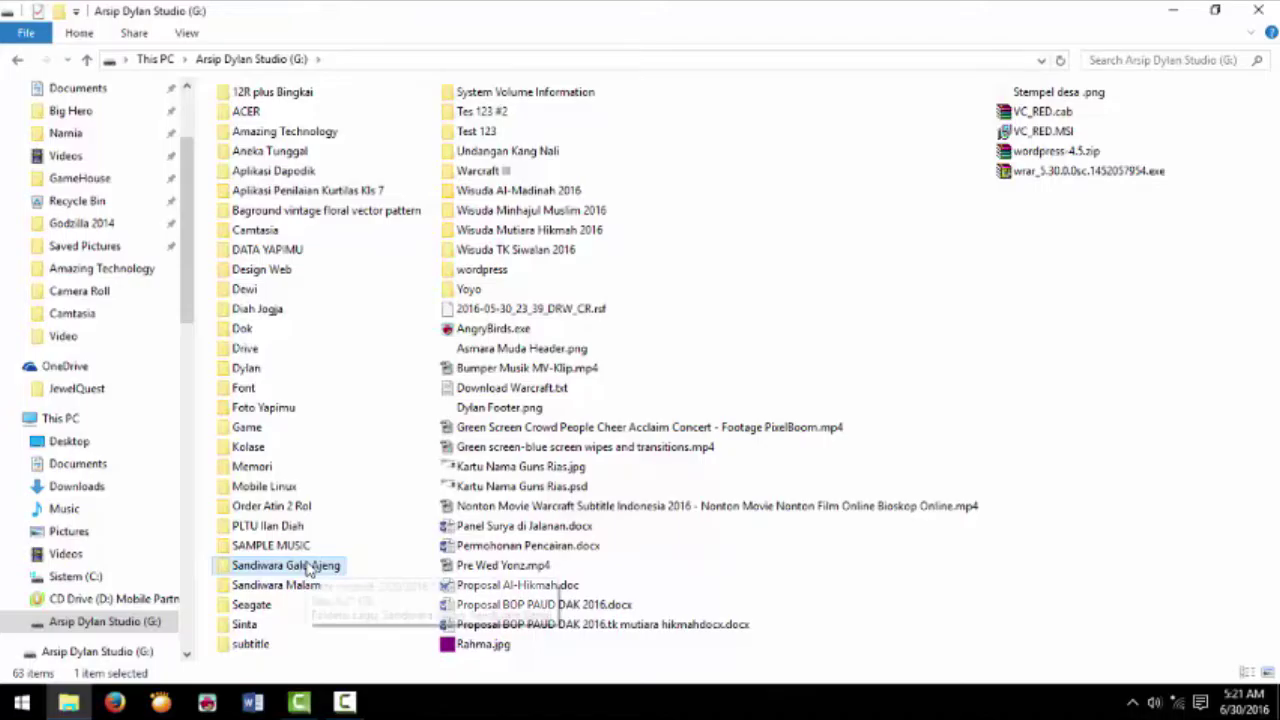
pyautogui.rightClick(309, 566)
pyautogui.click(345, 572)
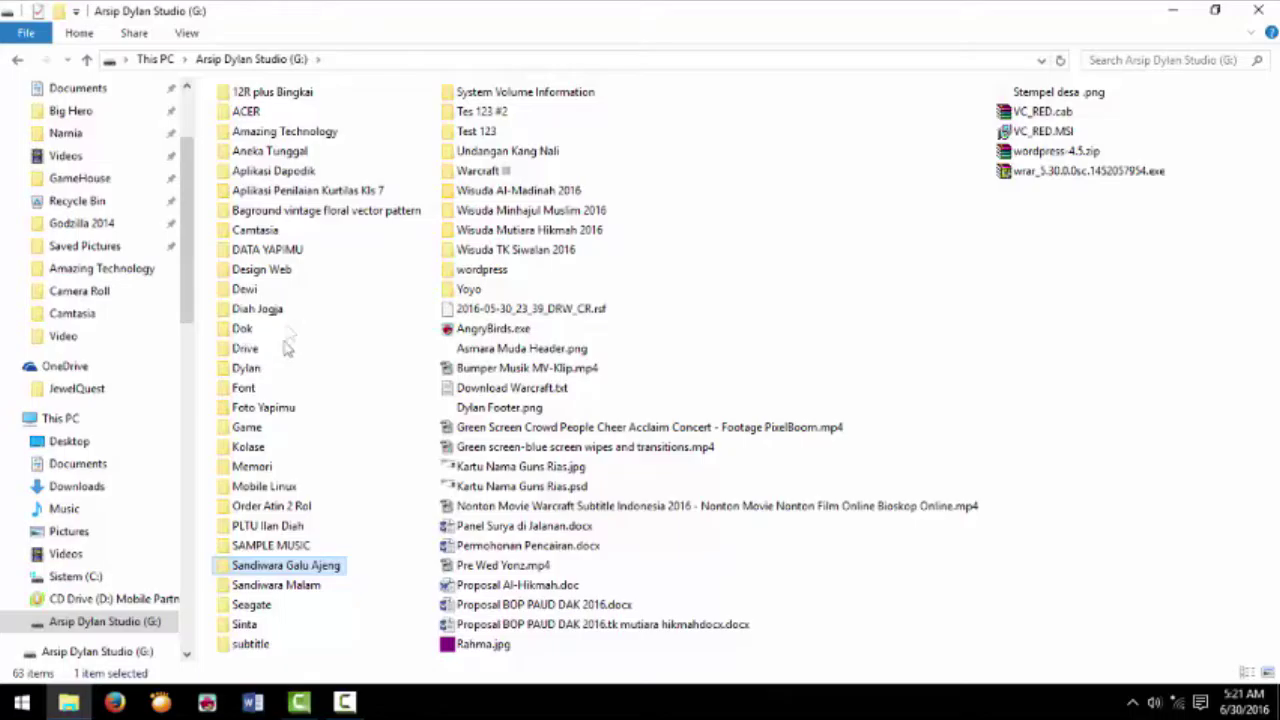
pyautogui.doubleClick(252, 350)
pyautogui.doubleClick(263, 236)
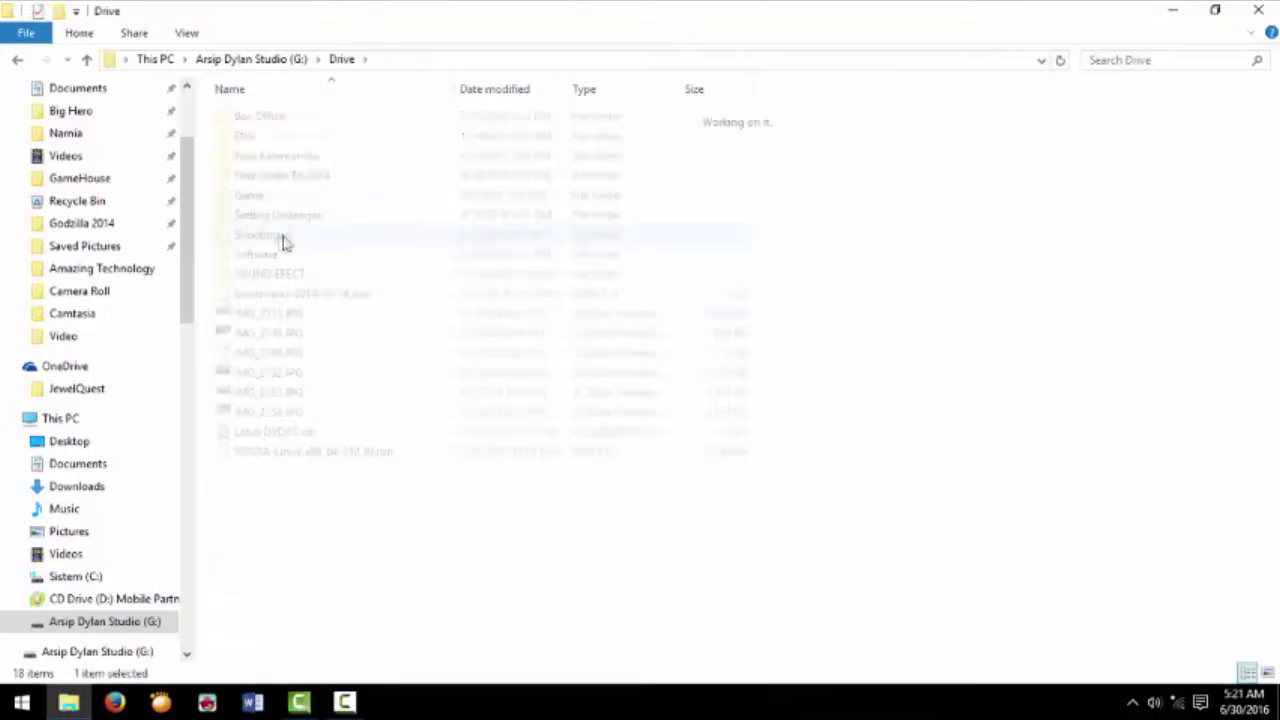
pyautogui.rightClick(301, 277)
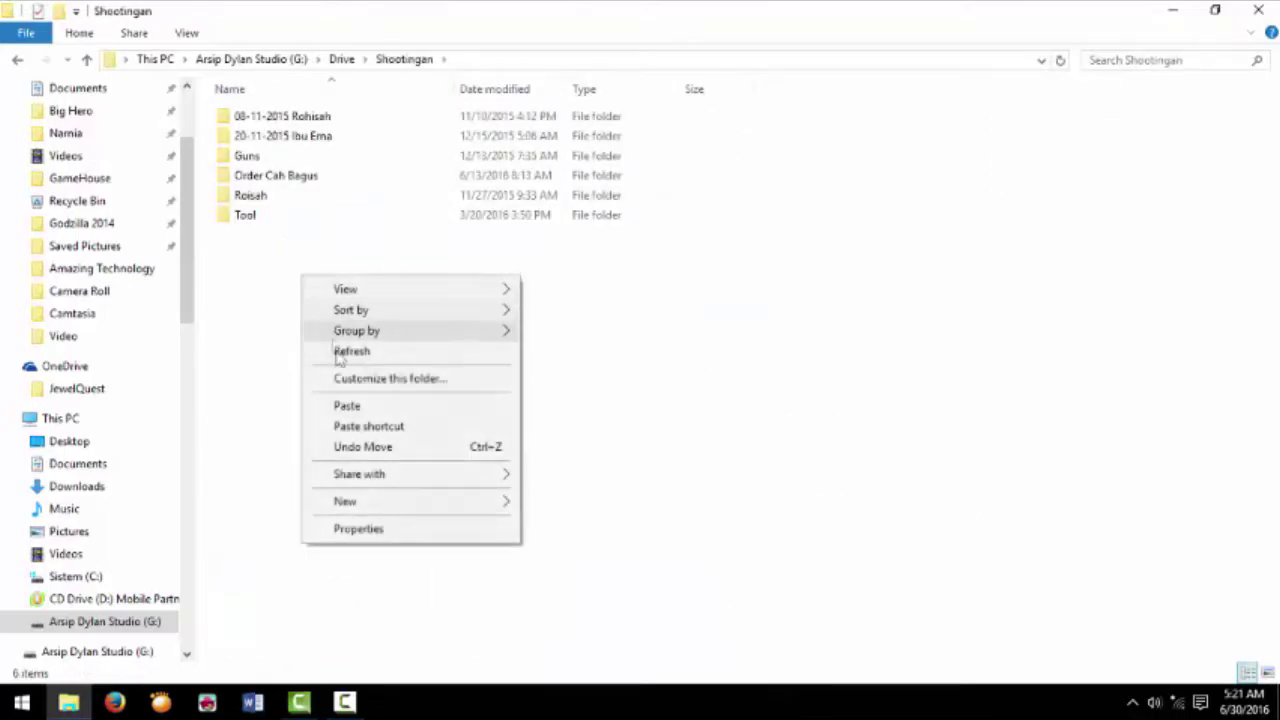
pyautogui.click(348, 407)
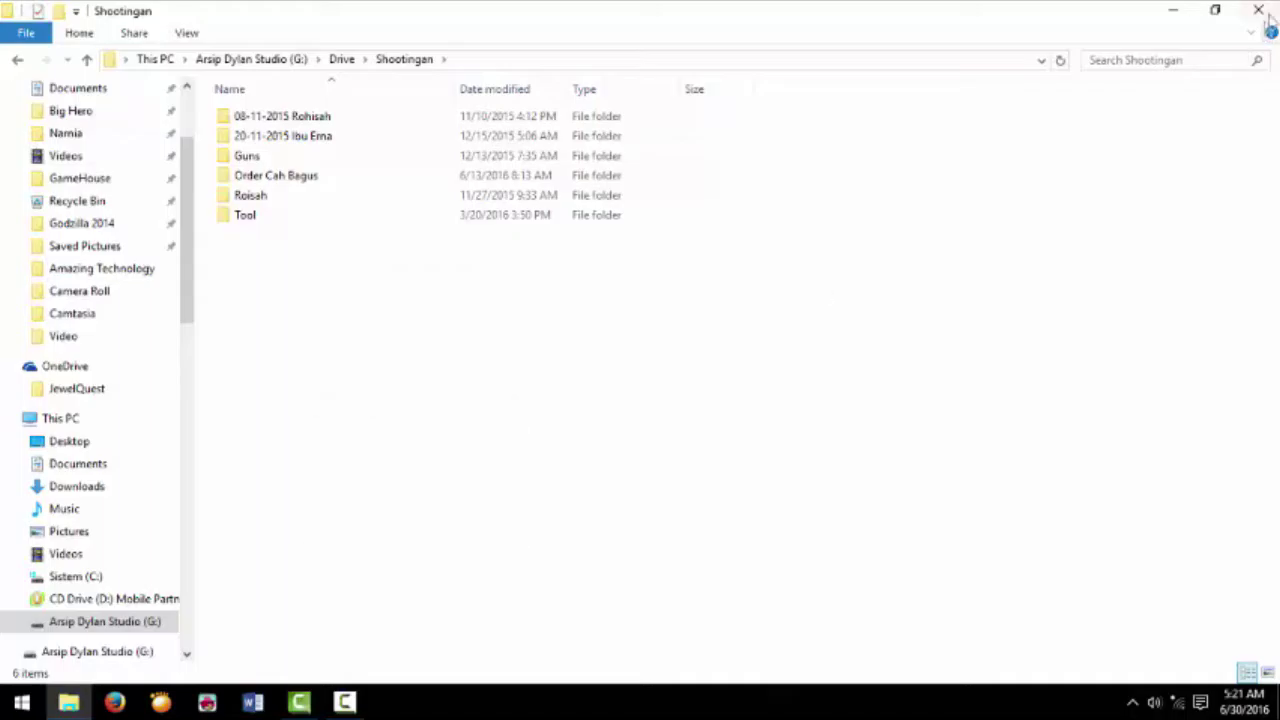
# Minimize File Explorer, move the copy progress window aside, and pause and resume the file transfer
pyautogui.click(1162, 14)
pyautogui.moveTo(603, 108); pyautogui.dragTo(426, 120)
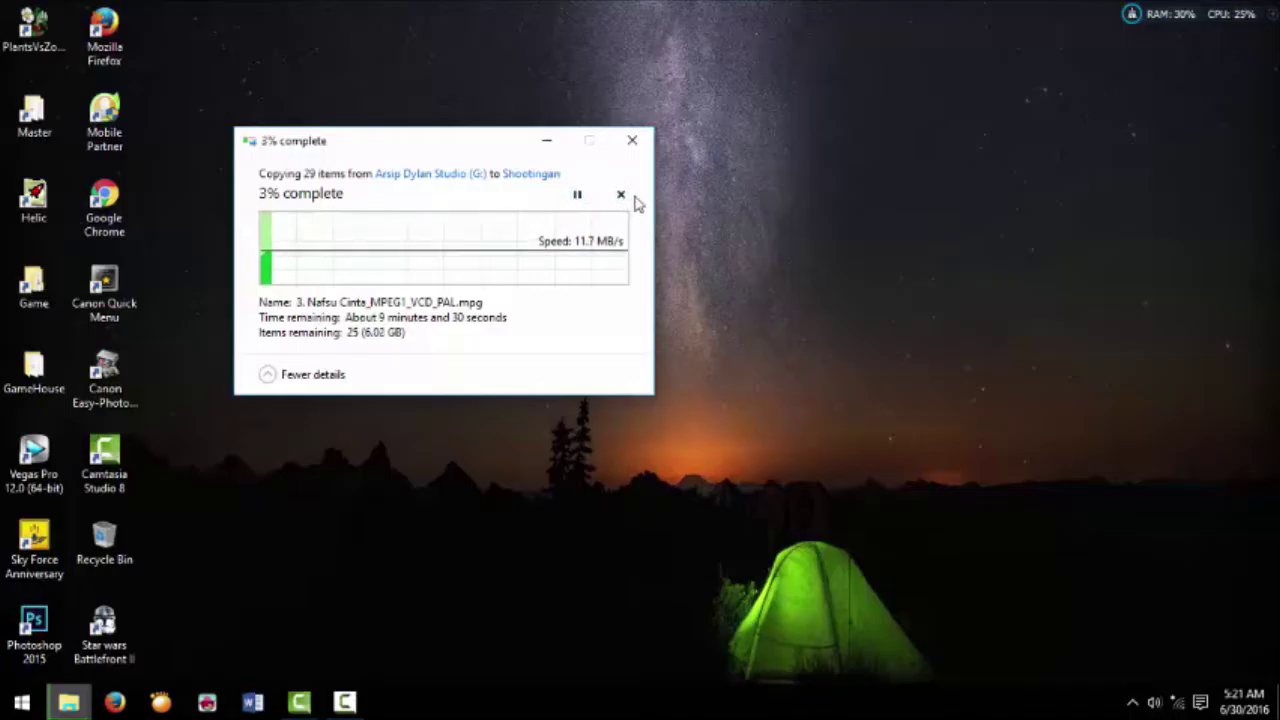
pyautogui.click(577, 195)
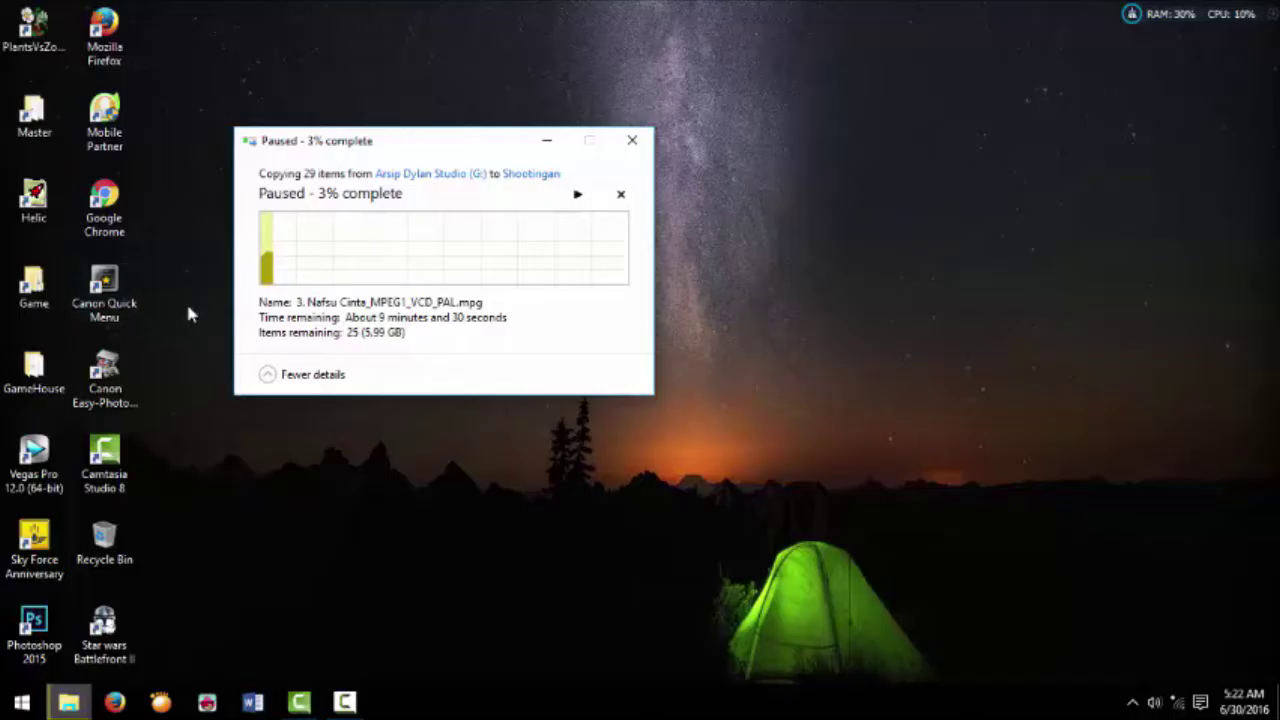
pyautogui.click(577, 194)
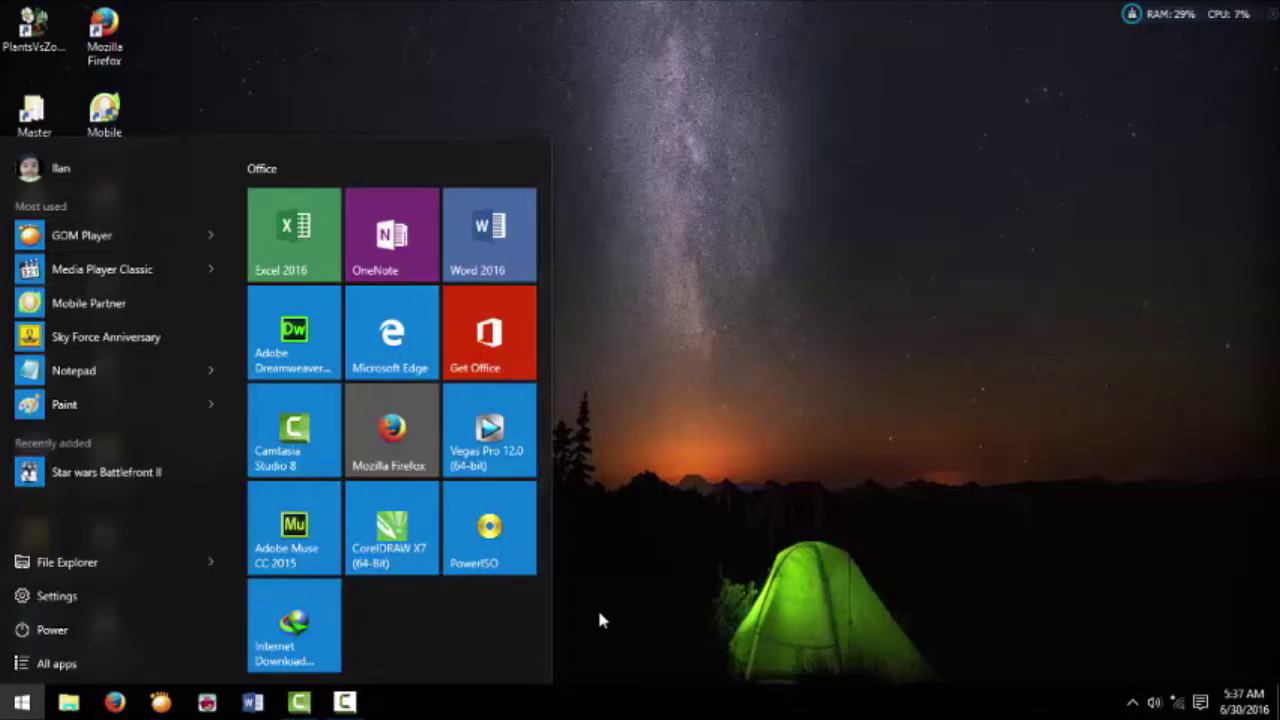
# Dismiss the Start menu and open Task Manager from the taskbar's options
pyautogui.rightClick(502, 701)
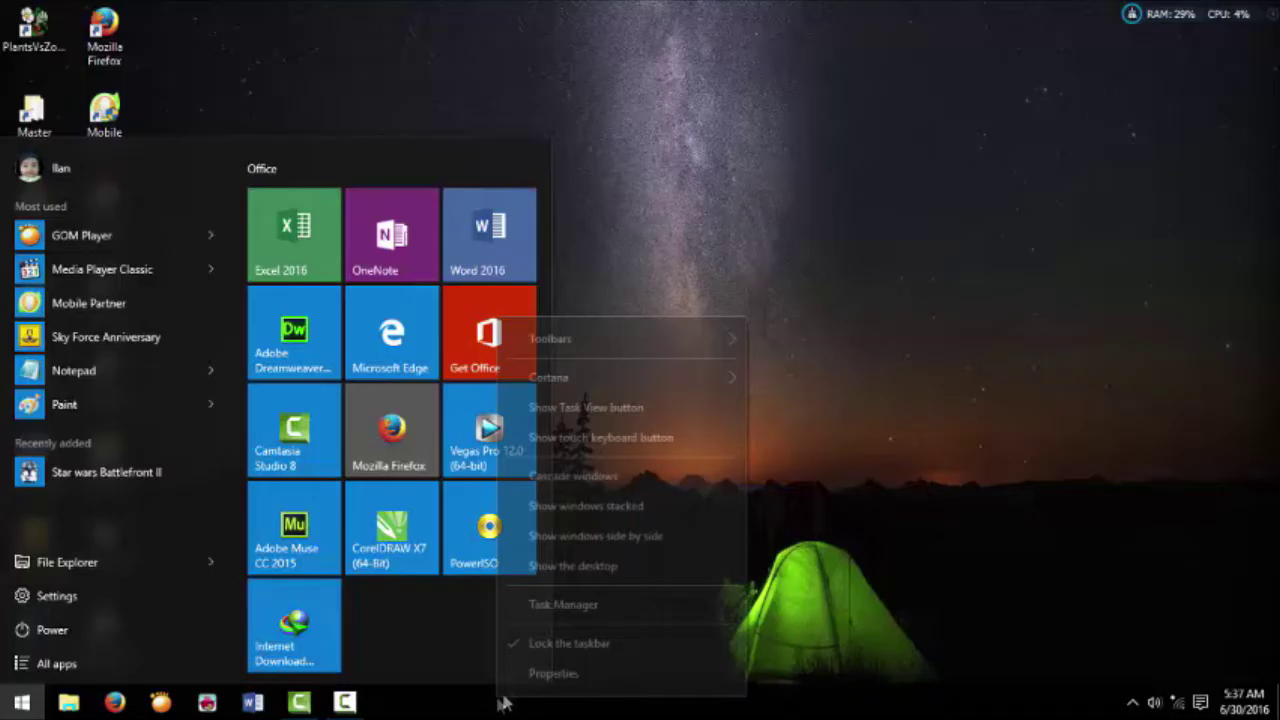
pyautogui.click(800, 565)
pyautogui.rightClick(414, 708)
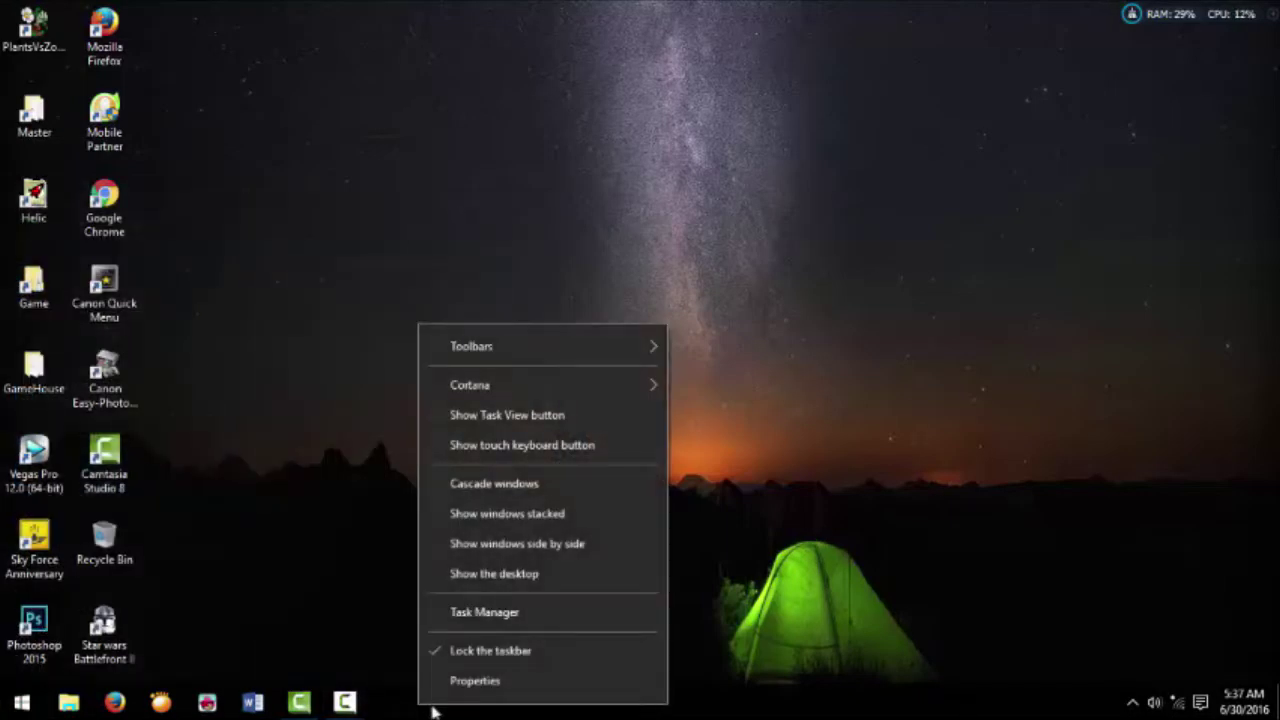
pyautogui.click(475, 620)
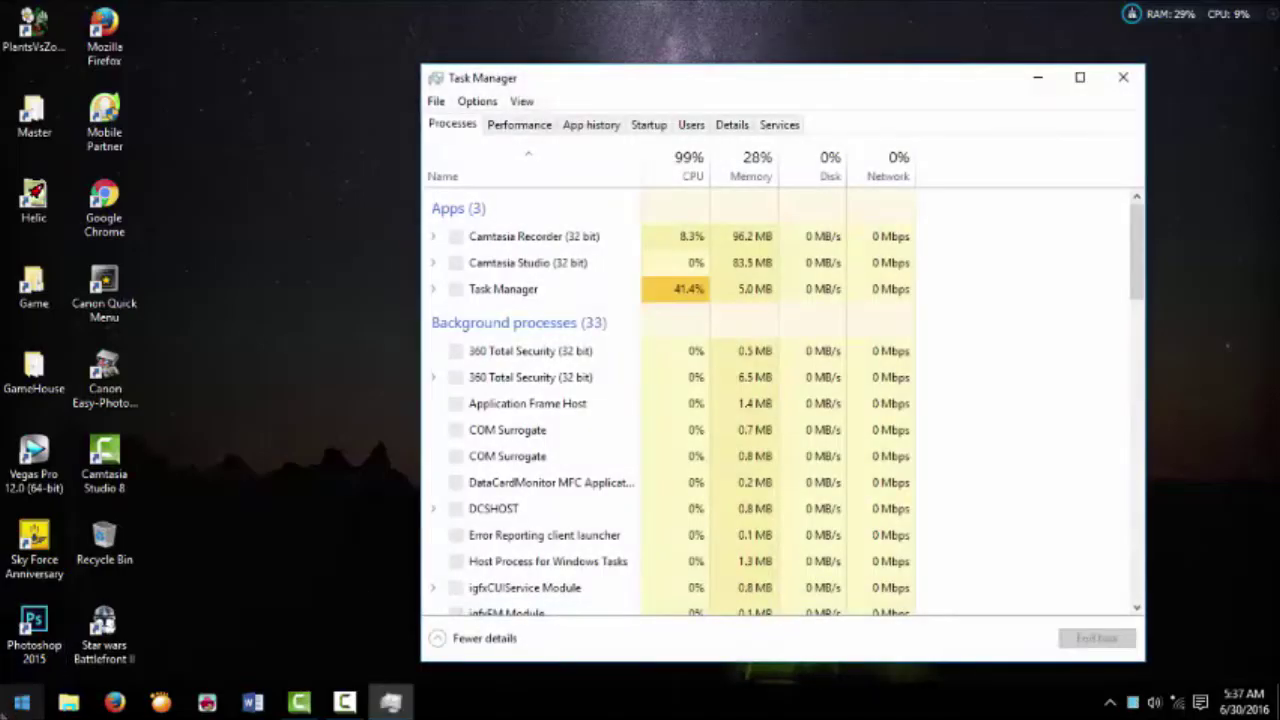
# Reposition the Task Manager window on the desktop and display its performance graphs
pyautogui.moveTo(639, 94); pyautogui.dragTo(447, 82)
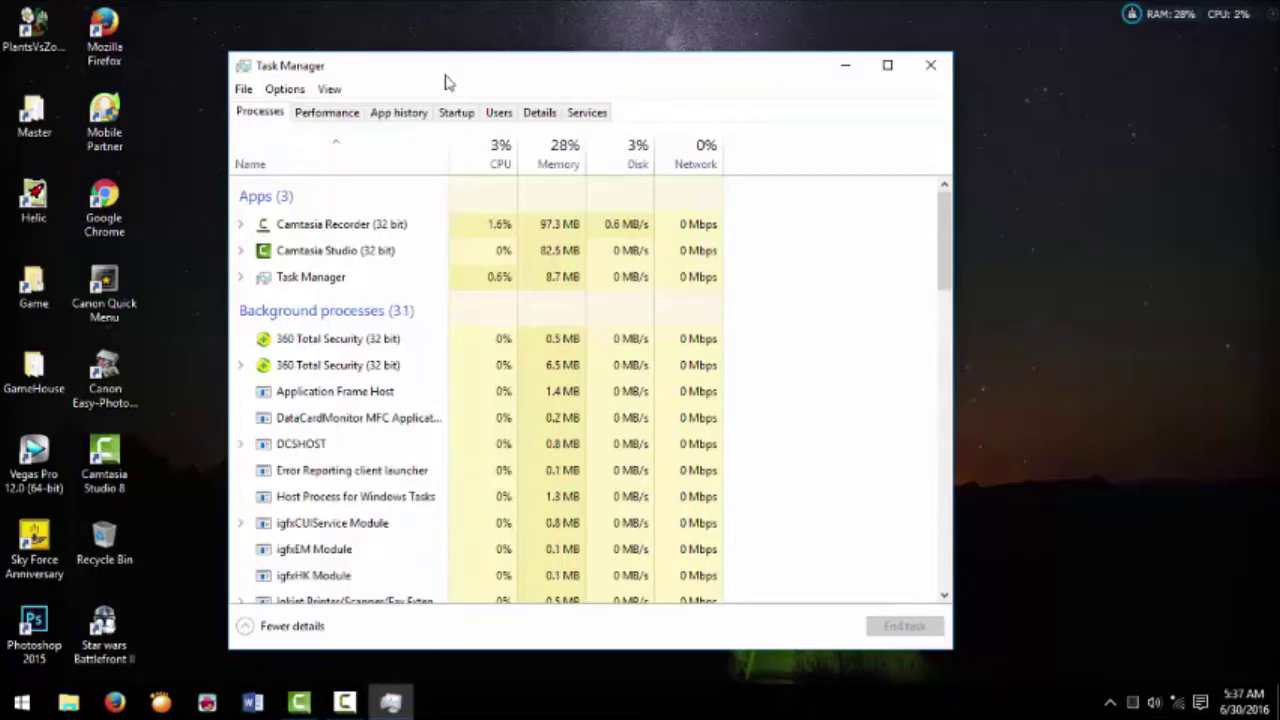
pyautogui.click(313, 114)
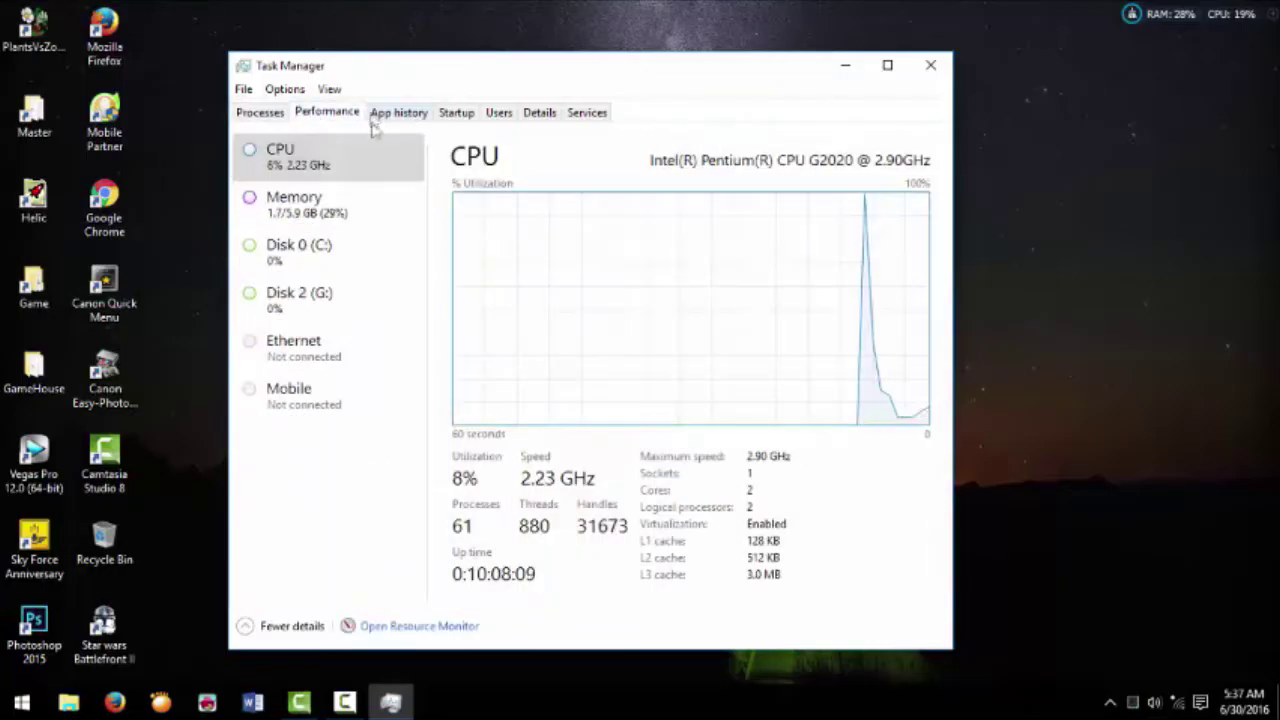
pyautogui.moveTo(368, 72); pyautogui.dragTo(405, 69)
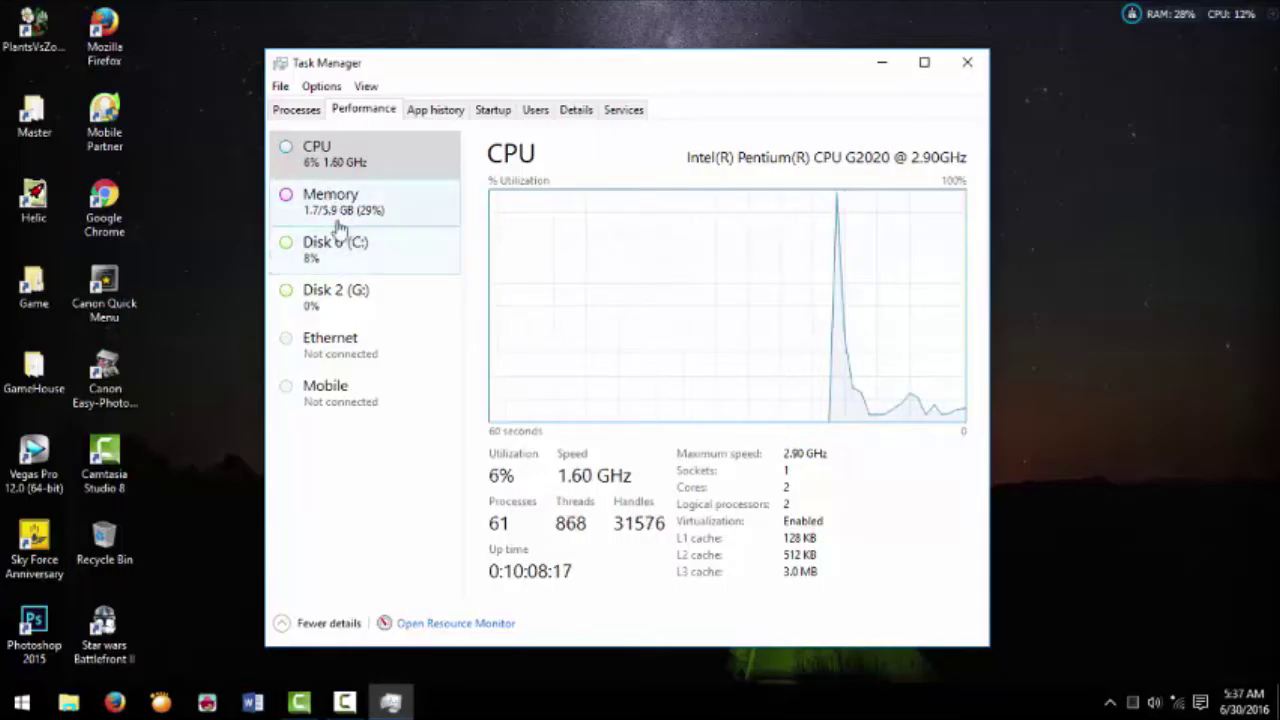
# Examine the performance graphs for Disk 0 (C:), Disk 2 (G:), CPU and Memory
pyautogui.click(310, 258)
pyautogui.click(312, 293)
pyautogui.click(336, 259)
pyautogui.click(336, 299)
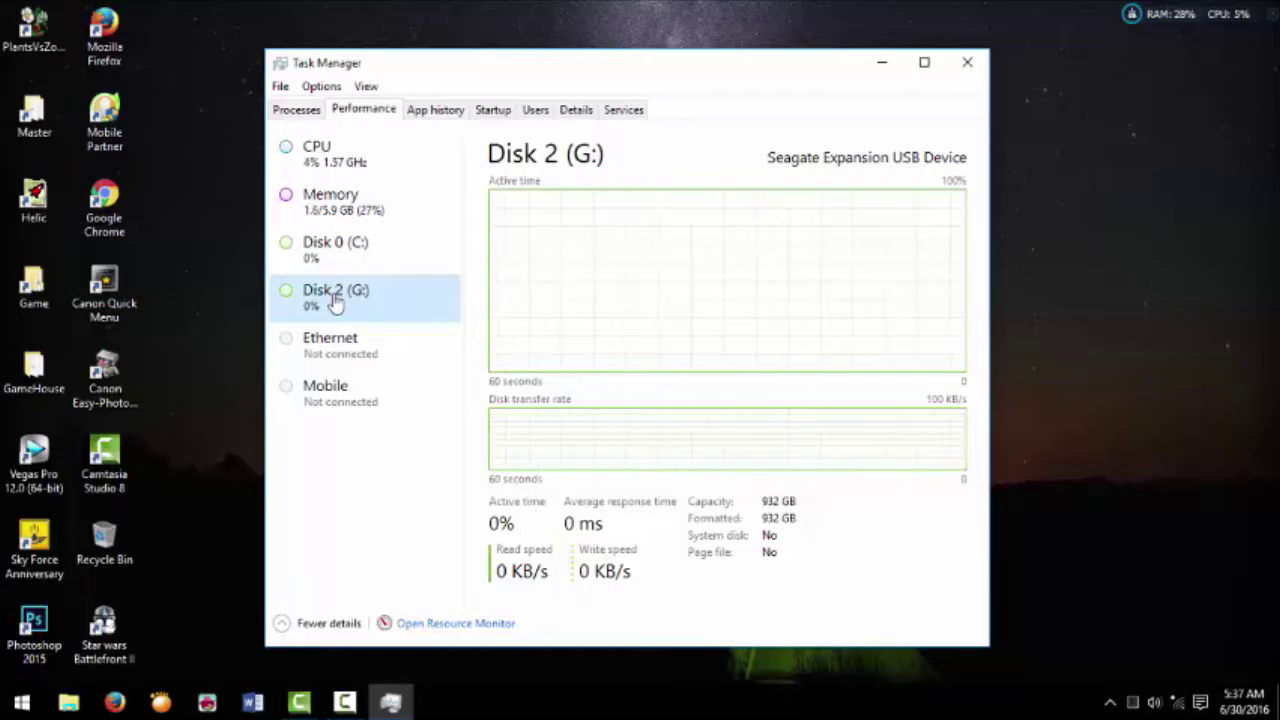
pyautogui.click(321, 168)
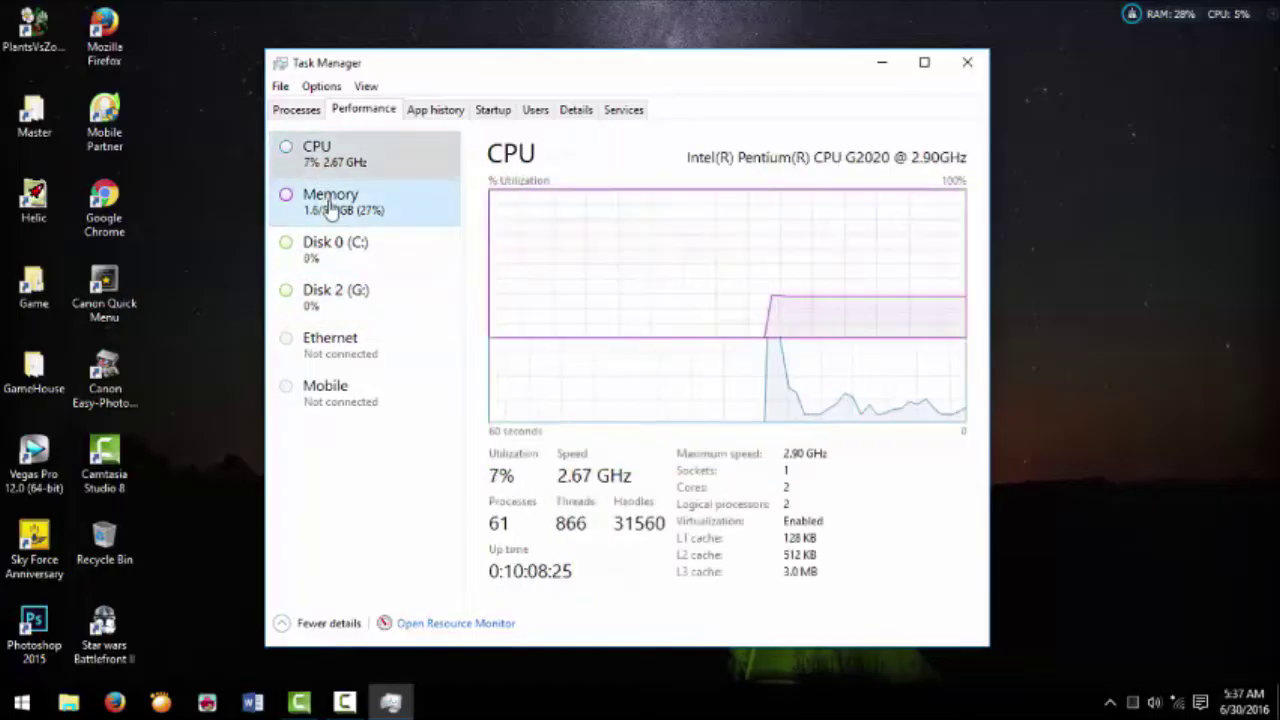
pyautogui.click(330, 205)
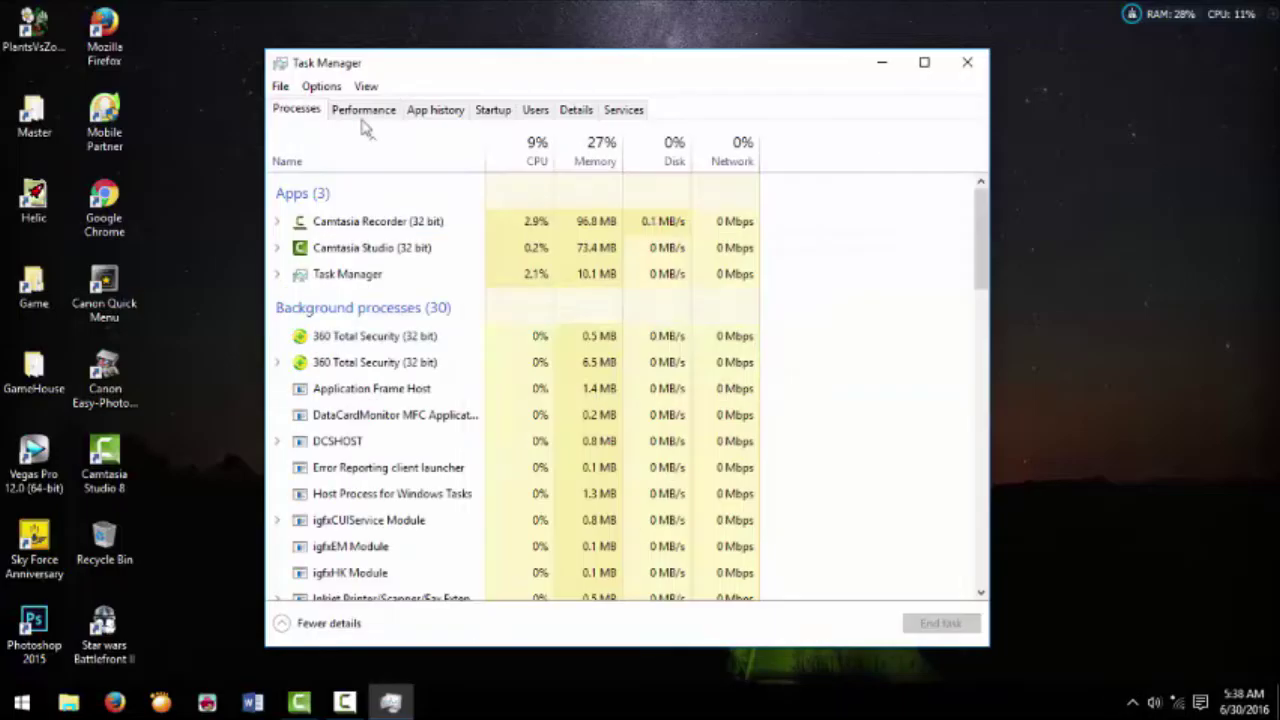
# Reduce Task Manager's performance view to the compact resource summary and move it across the desktop
pyautogui.click(361, 115)
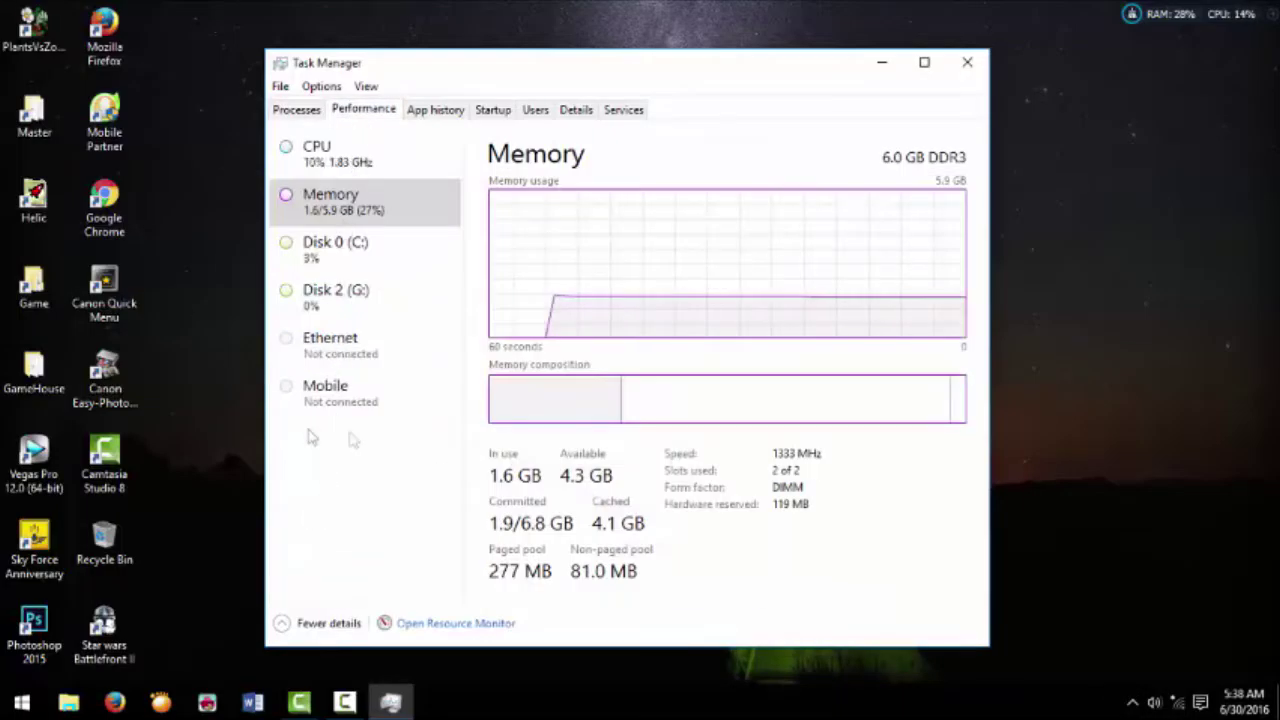
pyautogui.doubleClick(337, 491)
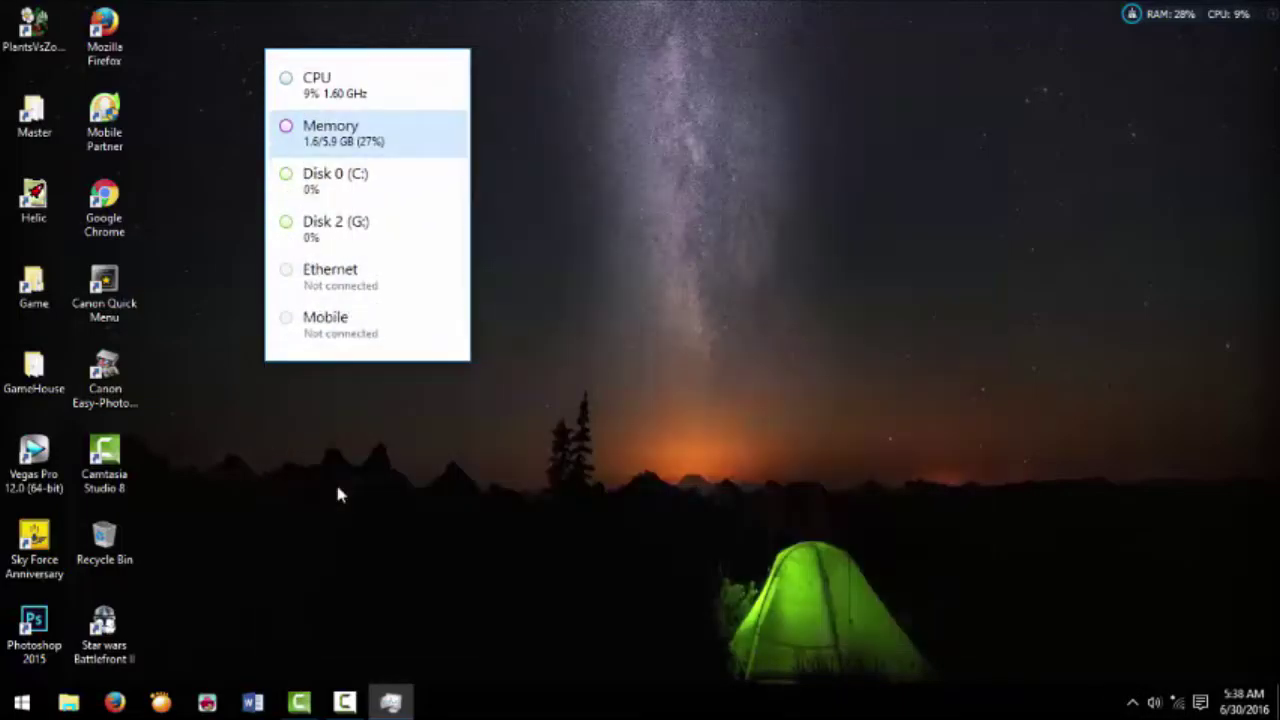
pyautogui.moveTo(409, 86); pyautogui.dragTo(841, 81)
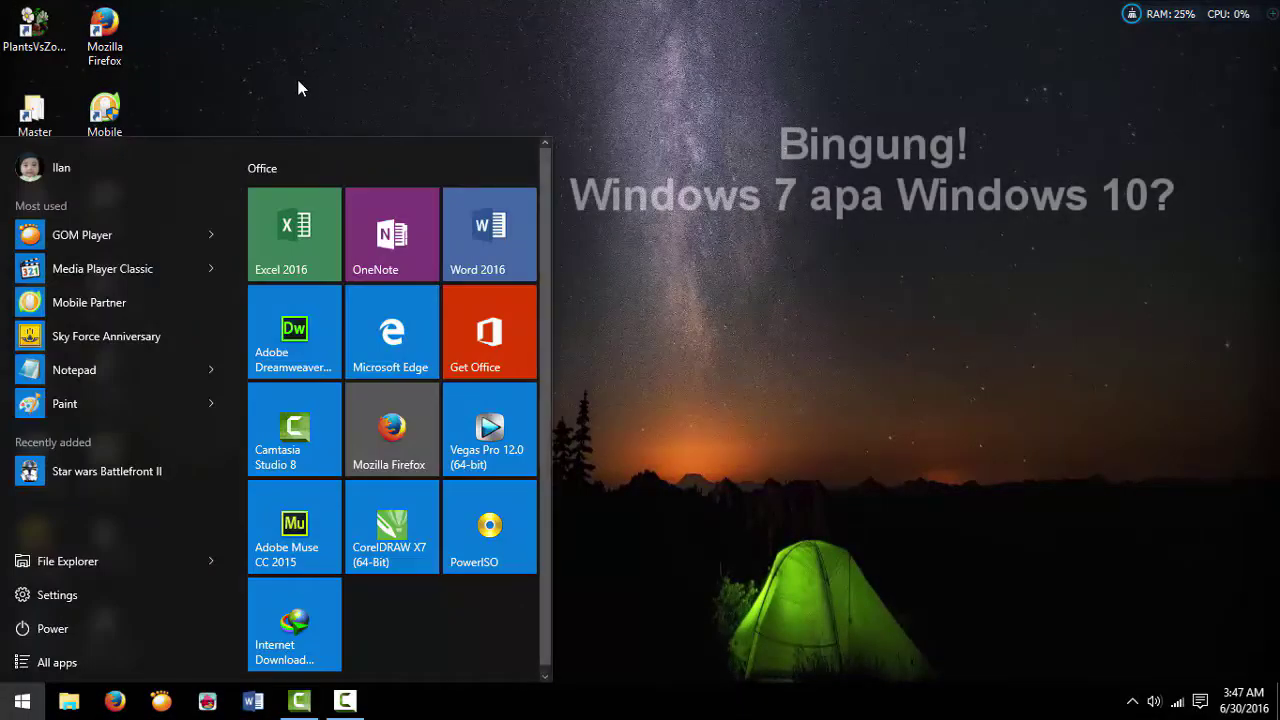
# Dismiss the Start menu and reopen it to view its app list and tiles
pyautogui.click(298, 84)
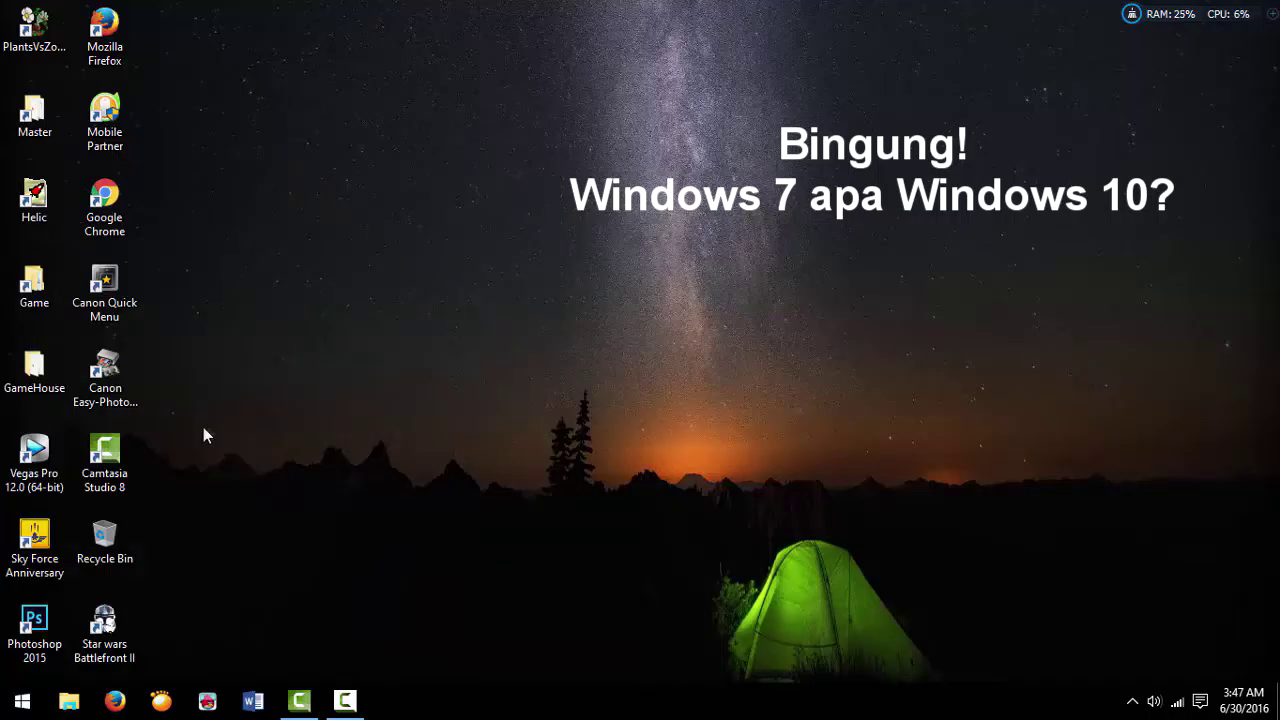
pyautogui.click(22, 701)
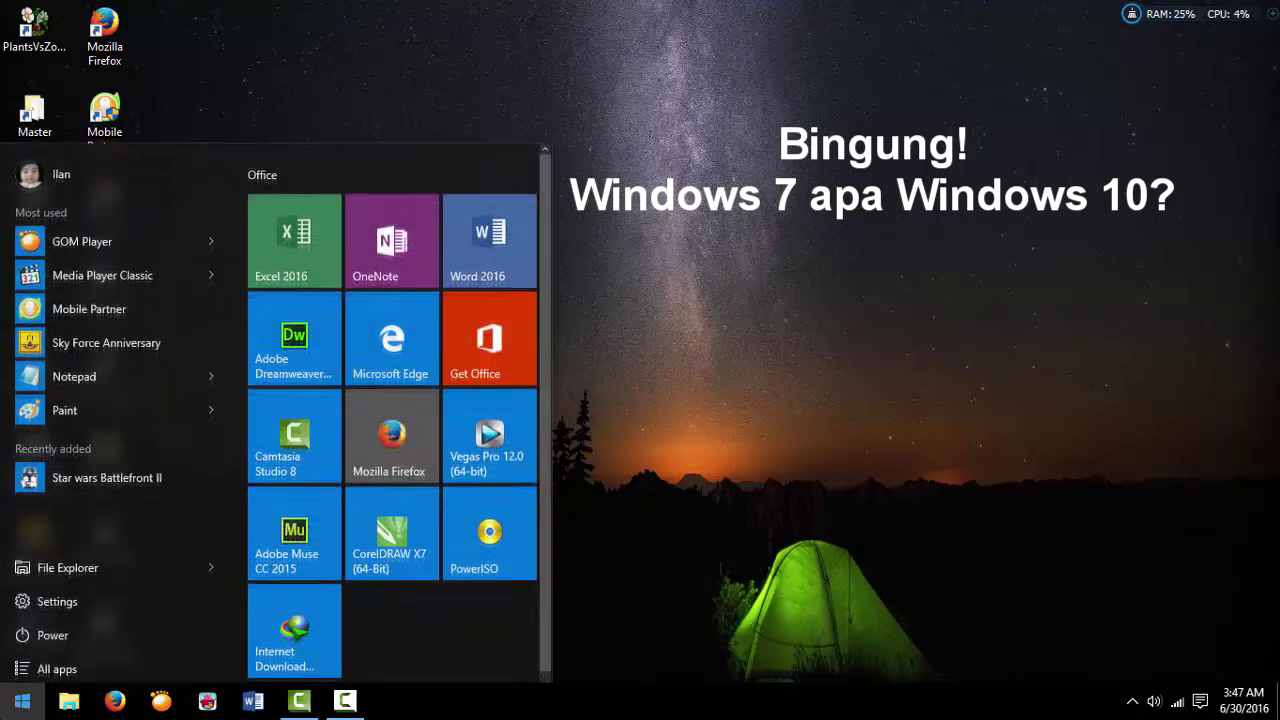